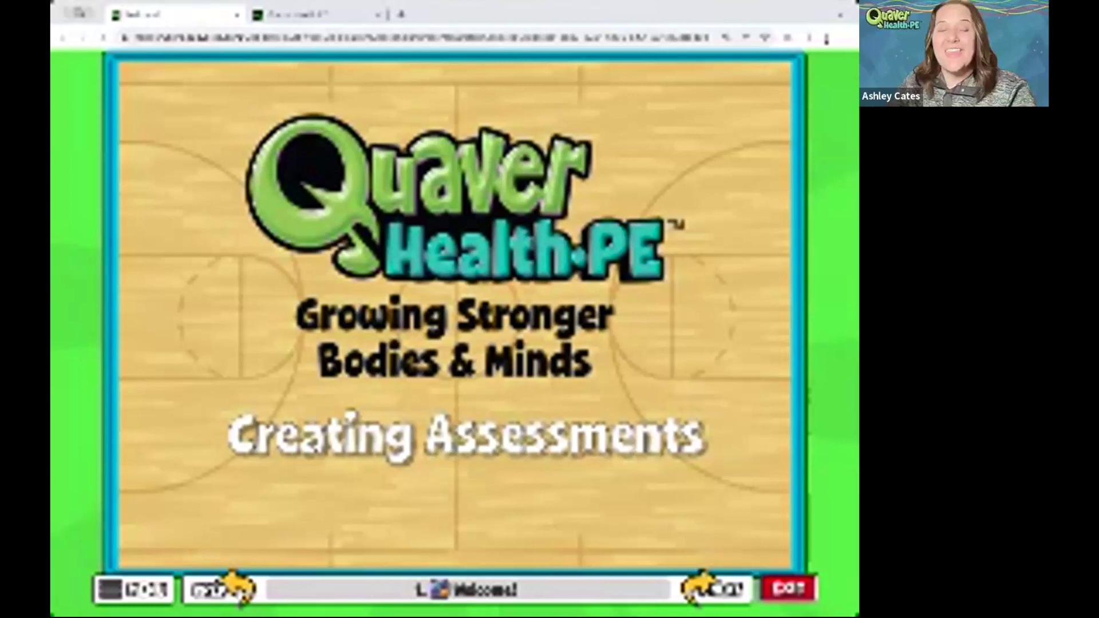
Step: Advance the presentation to the Agenda slide and switch to the My Dashboard tab
click(715, 588)
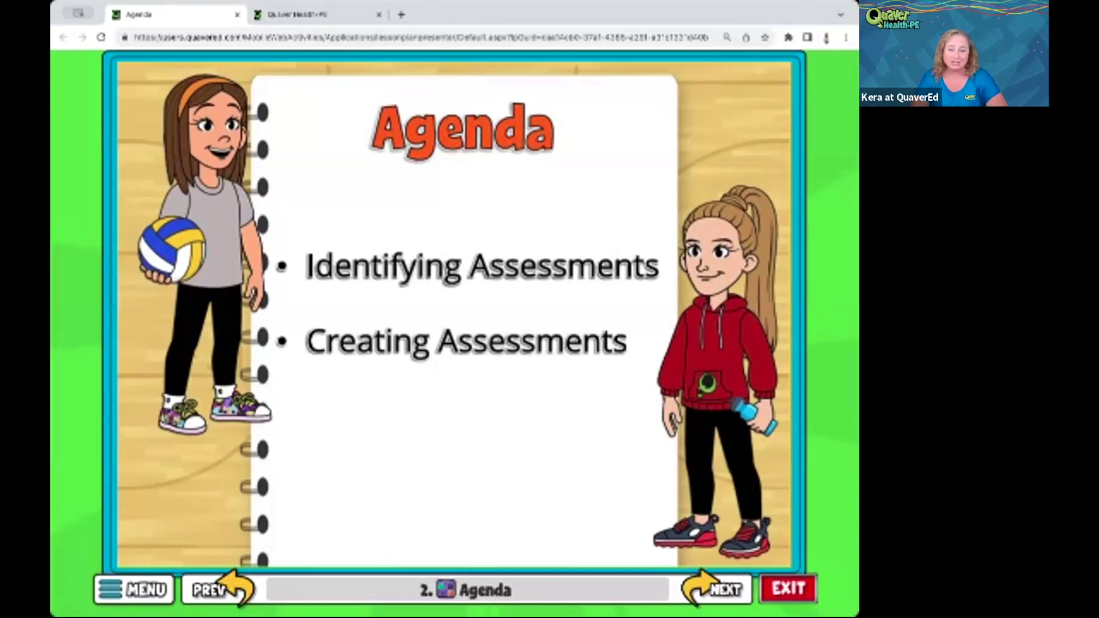
click(286, 15)
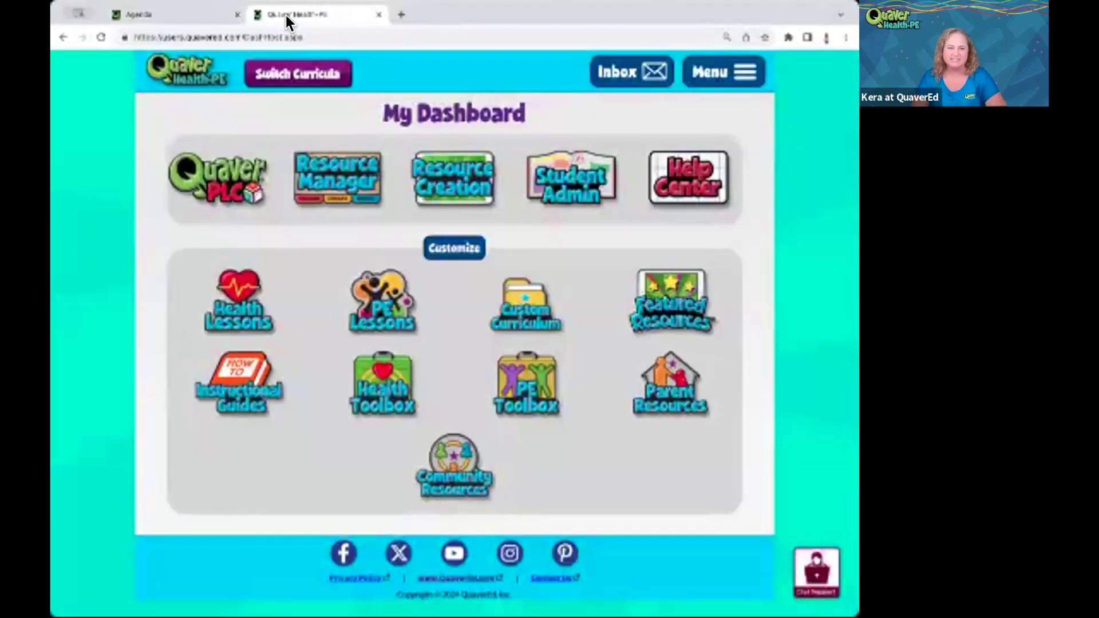
Step: In Resource Manager, create a new folder named Assessments
click(335, 197)
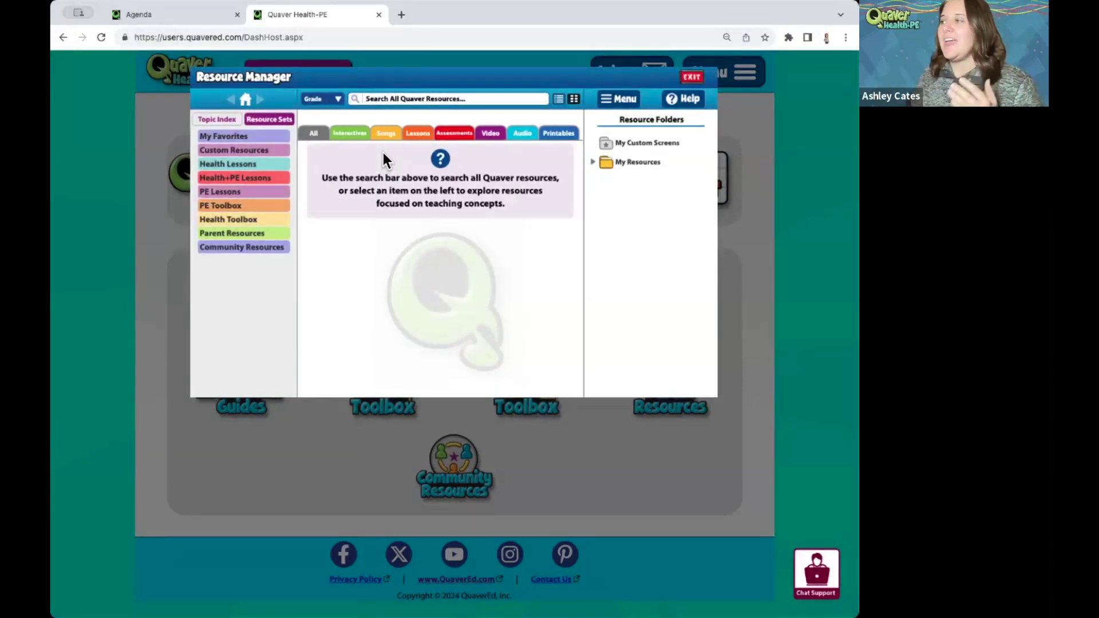
click(626, 101)
click(625, 122)
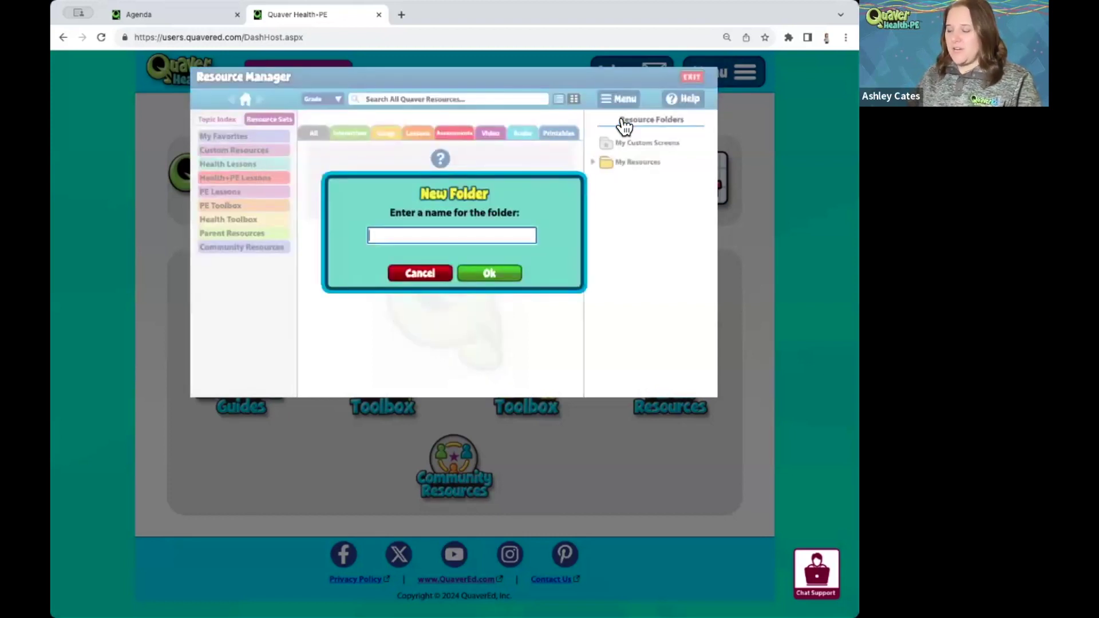
text(Ass)
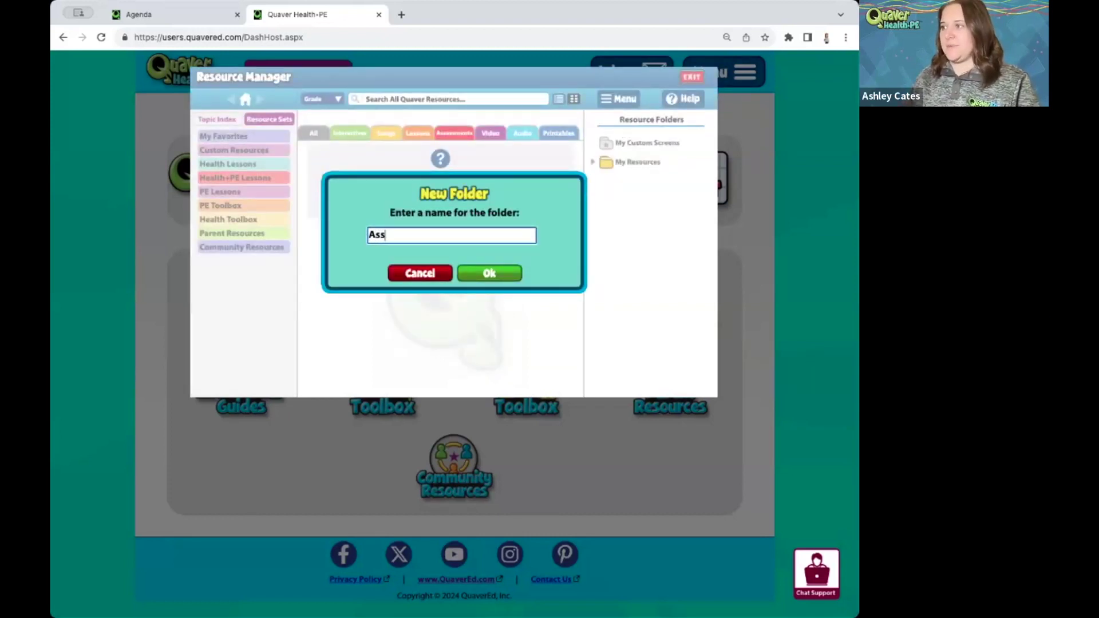
text(essments)
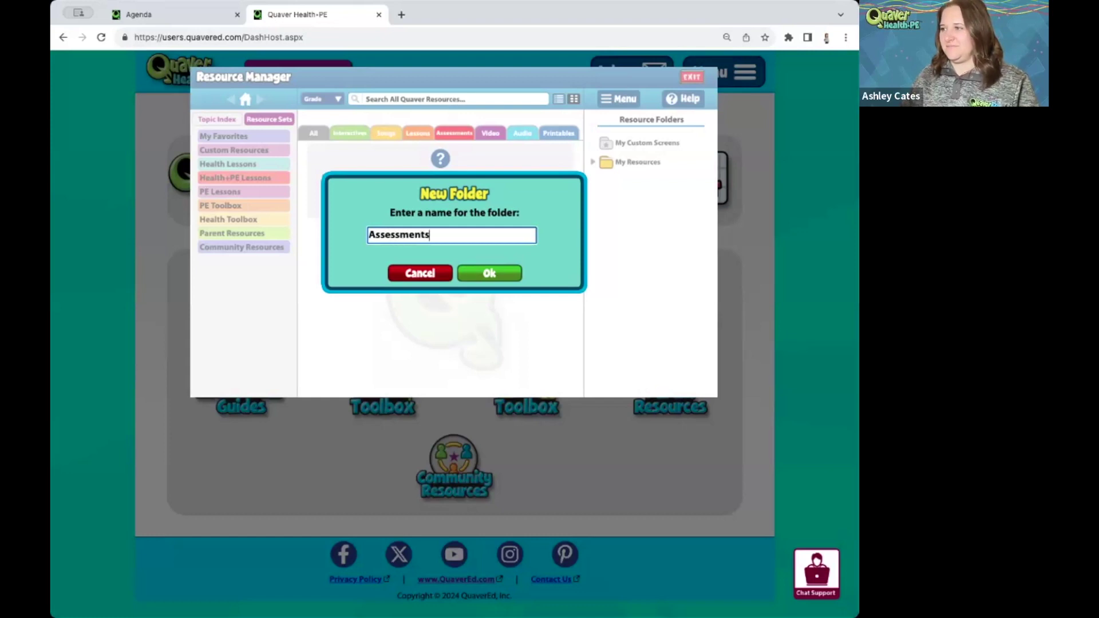
click(482, 277)
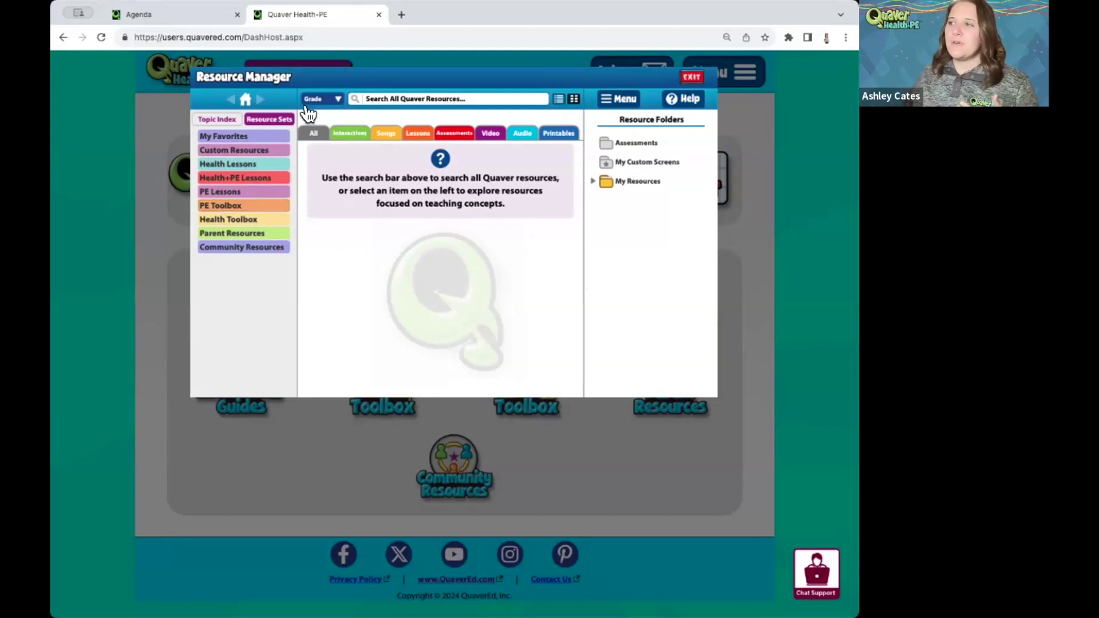
Step: List the individual screens of the Fire Safety lesson from My Favorites
click(259, 137)
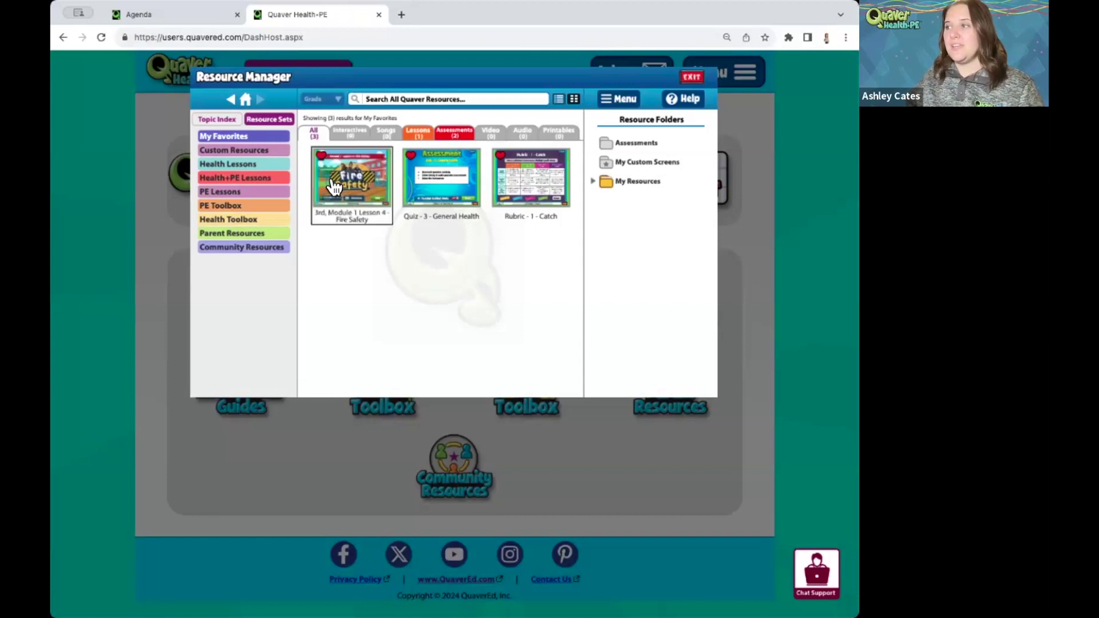
click(335, 187)
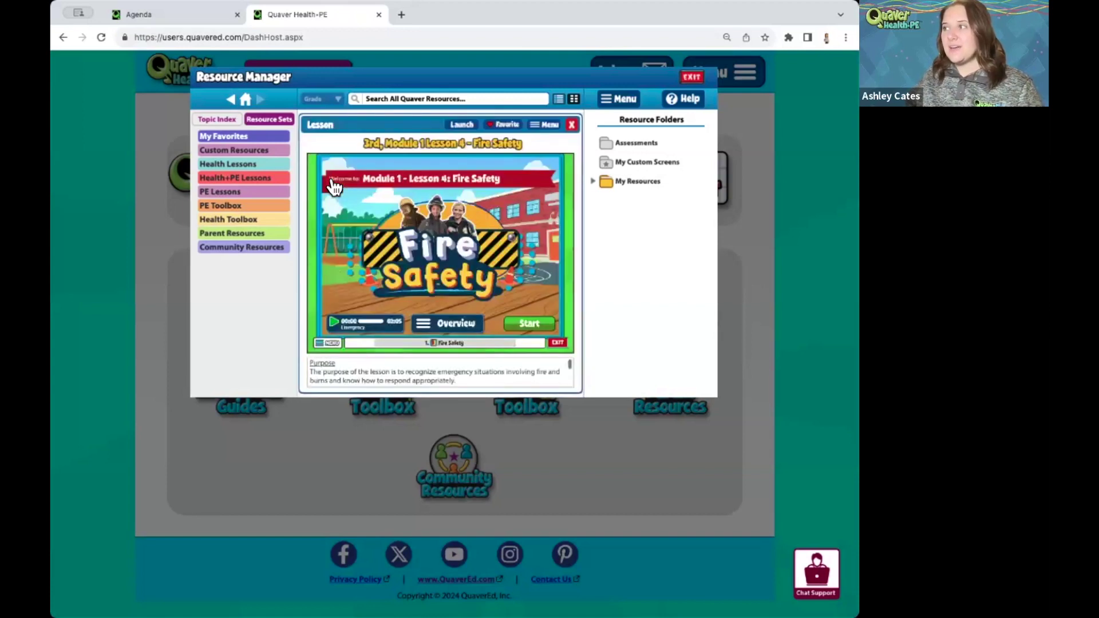
click(551, 126)
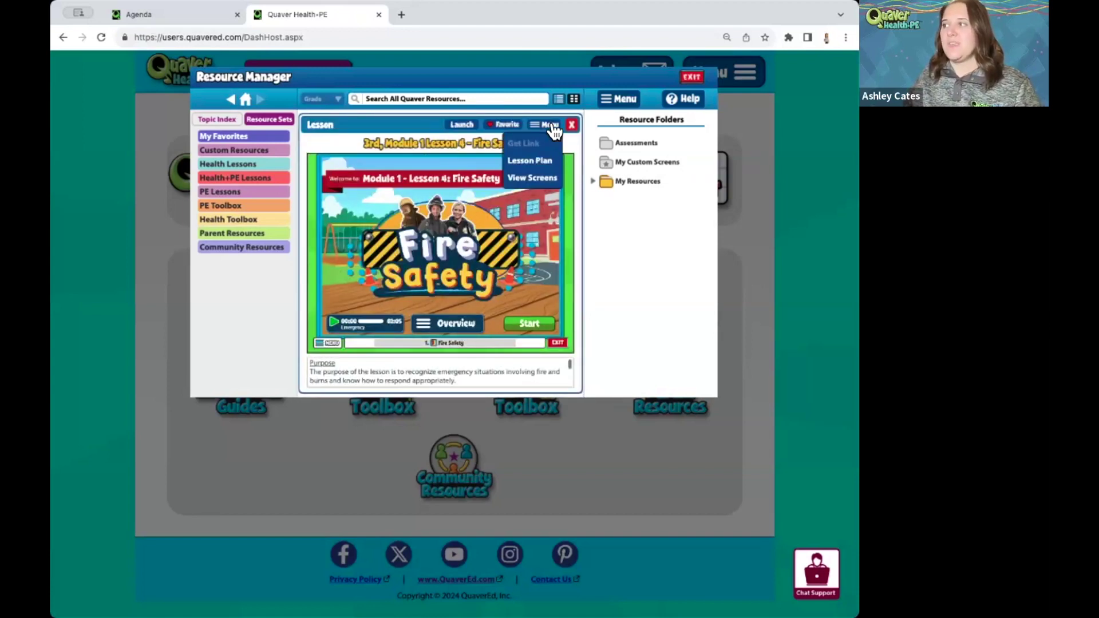
click(532, 179)
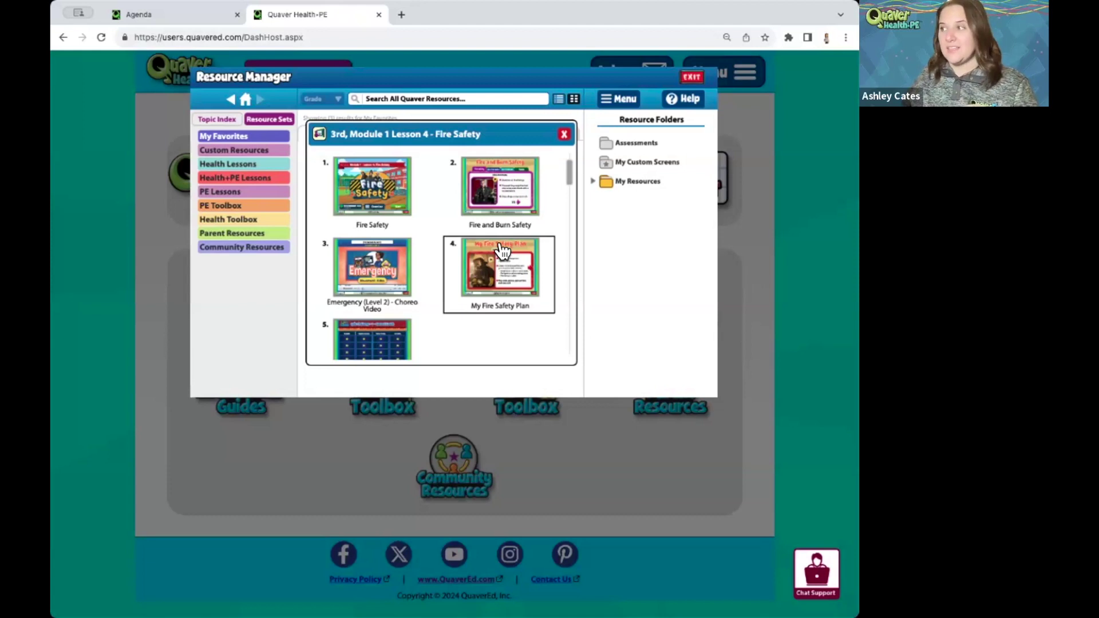
scroll(386, 325, down, 2)
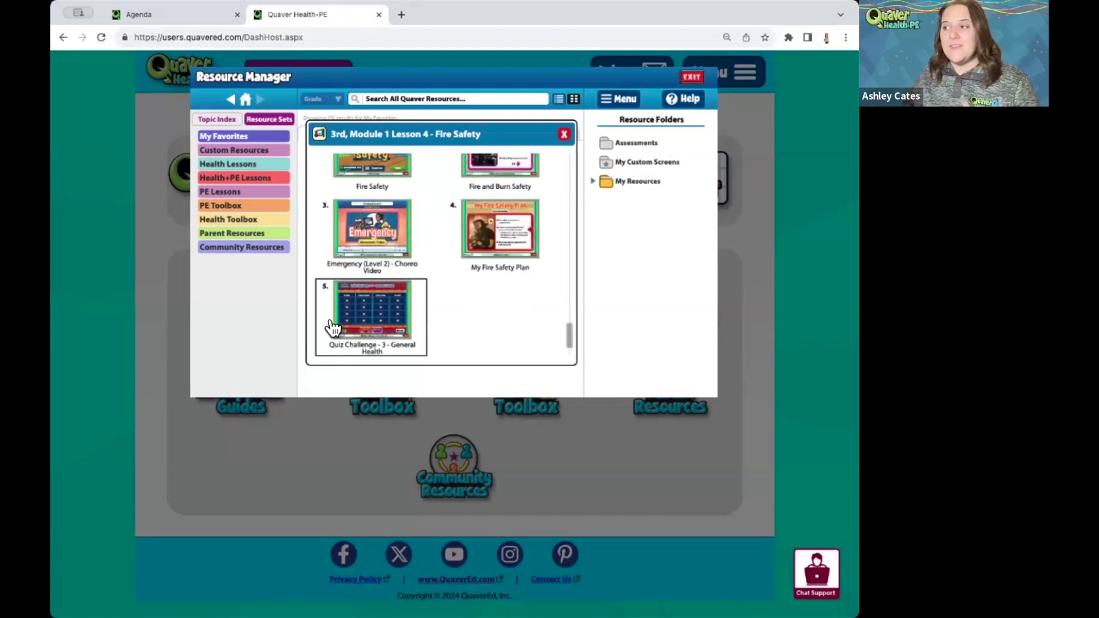
Step: Save the Quiz Challenge - 3 - General Health screen into Assessments and expand the folder
click(393, 312)
mouse_move(394, 312)
mouse_down()
mouse_move(507, 222)
mouse_move(552, 150)
mouse_move(609, 139)
mouse_up()
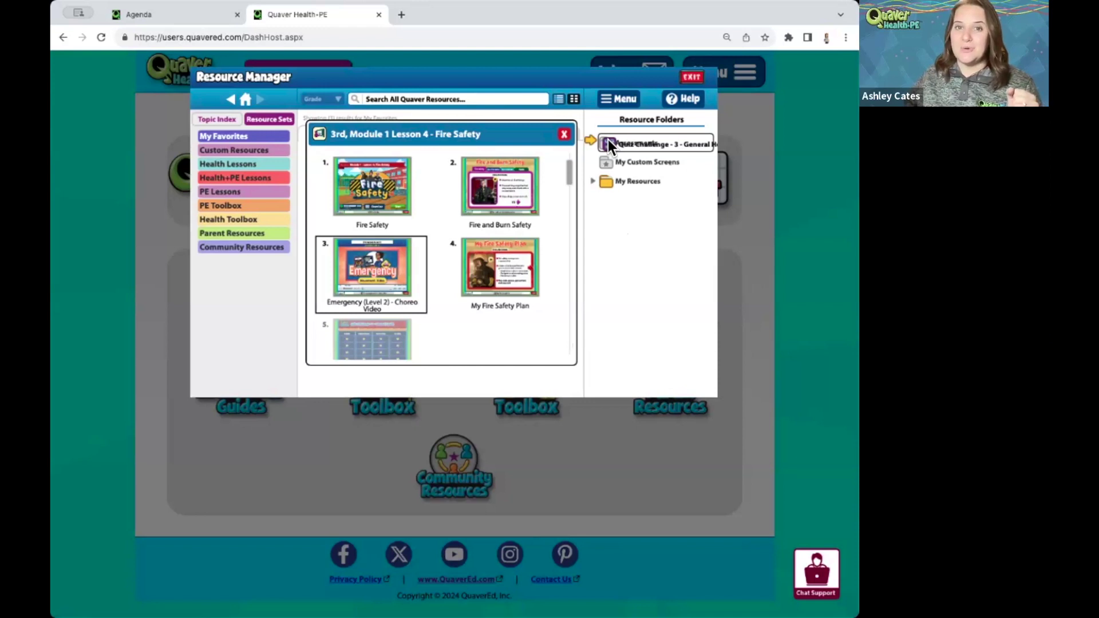
drag(608, 140, 607, 139)
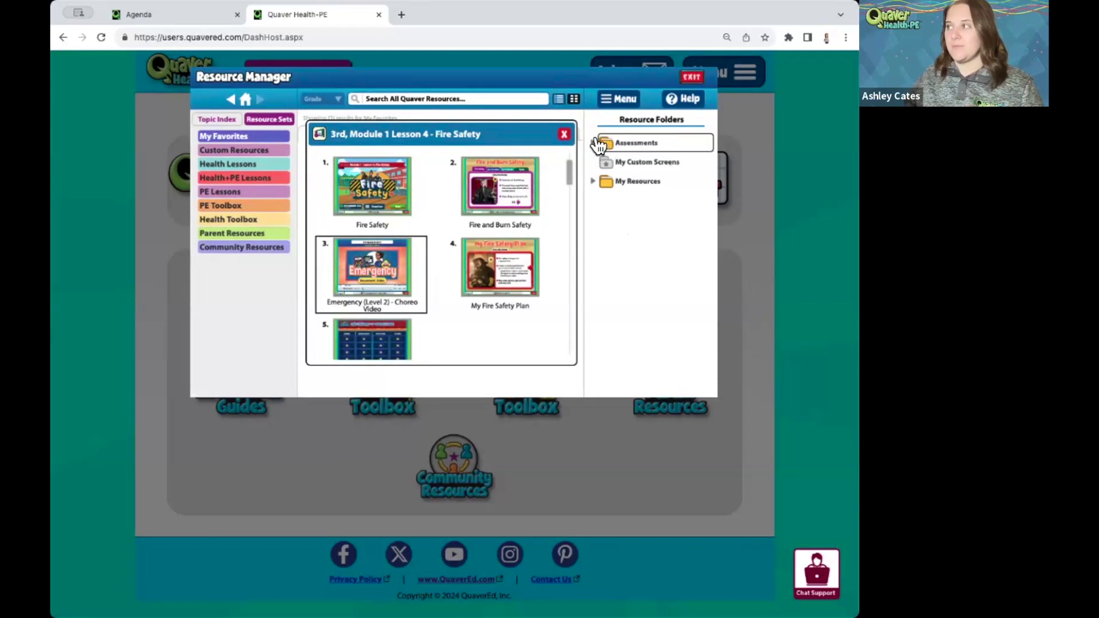
click(593, 143)
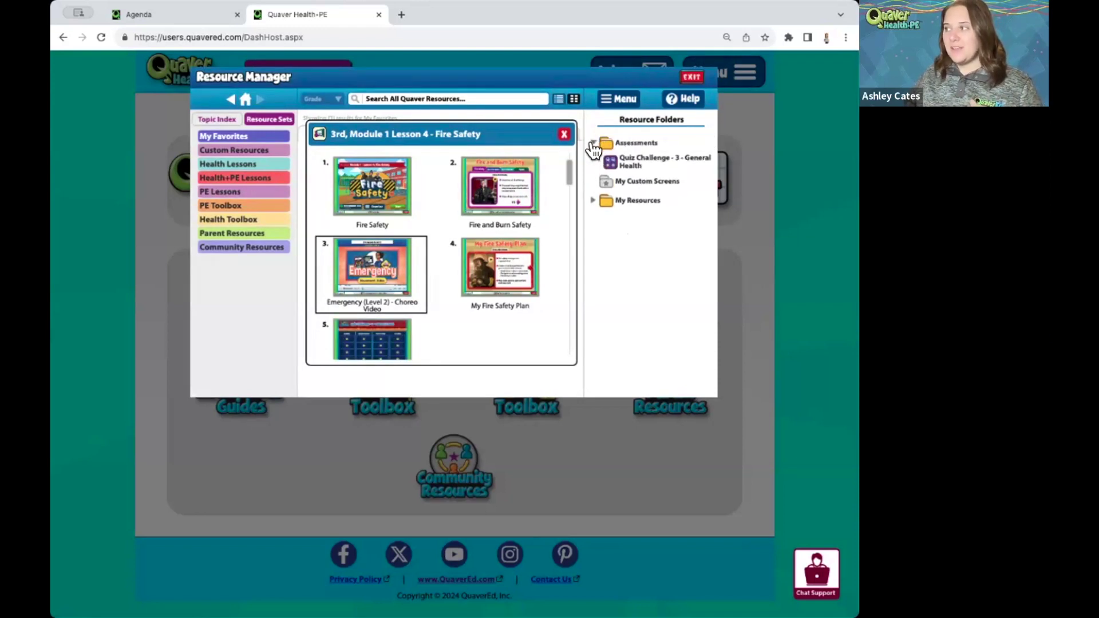
Step: Edit the saved quiz challenge, removing 'Challenge' to title it 'Quiz - 3 - General Health'
click(649, 166)
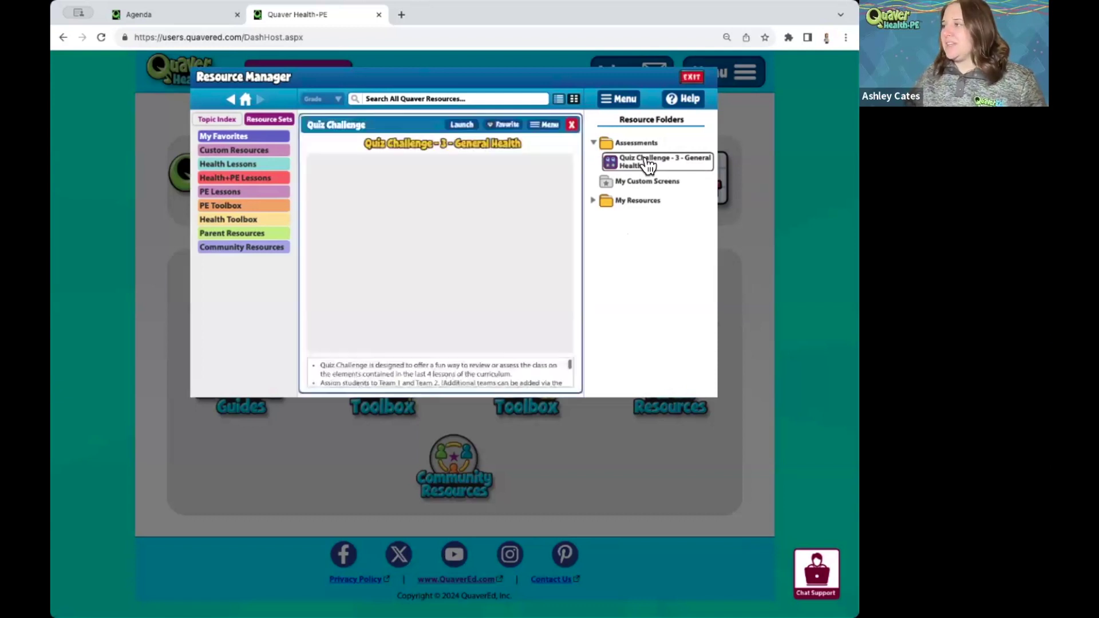
click(538, 127)
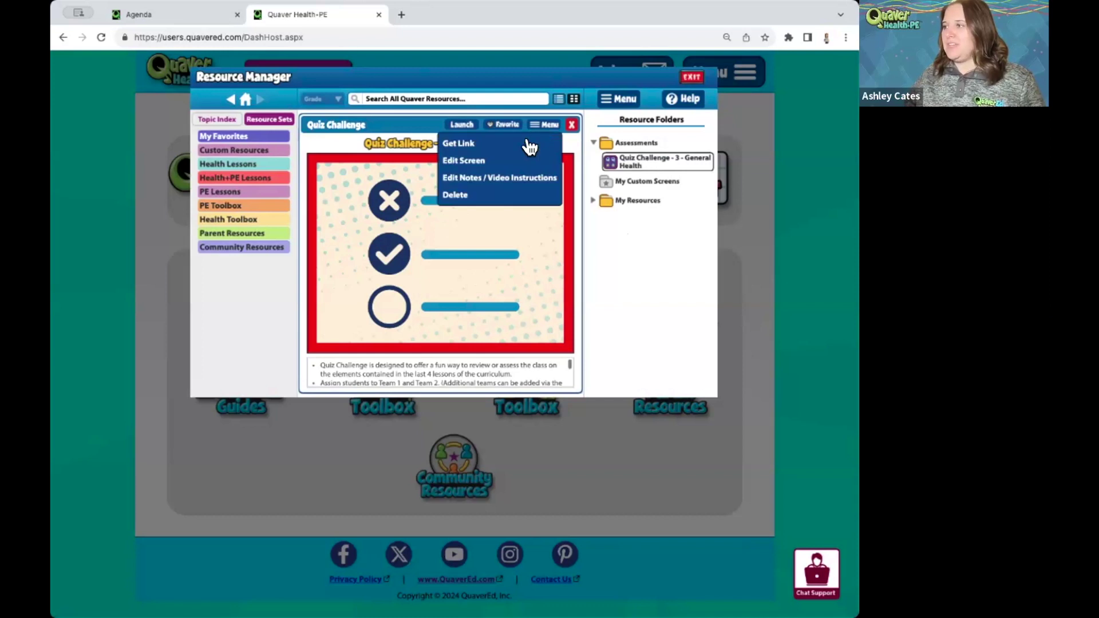
click(490, 160)
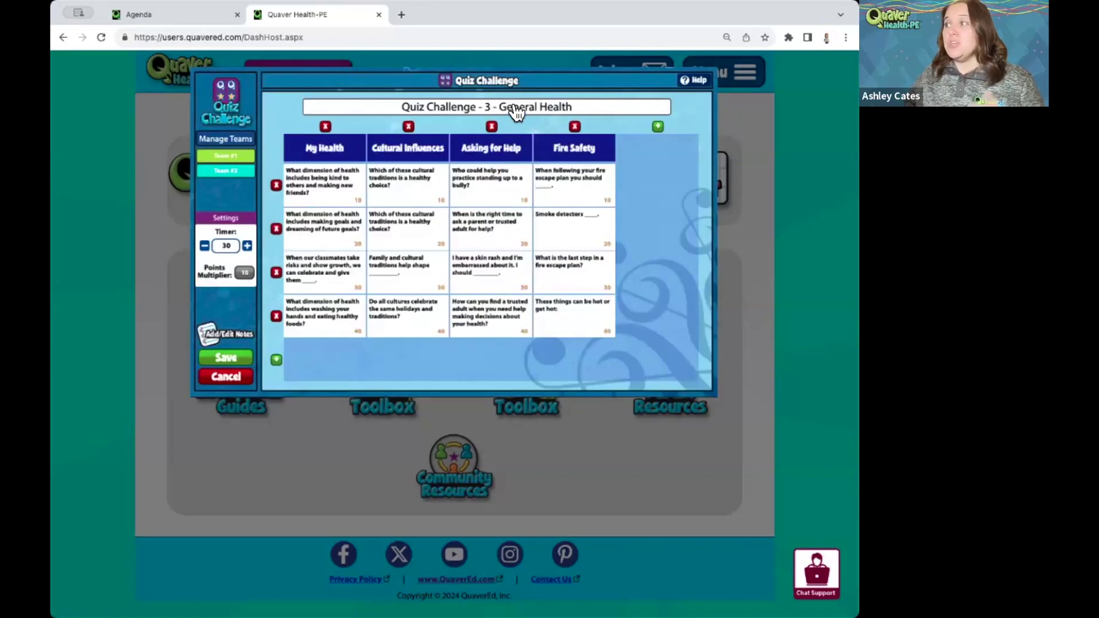
click(463, 109)
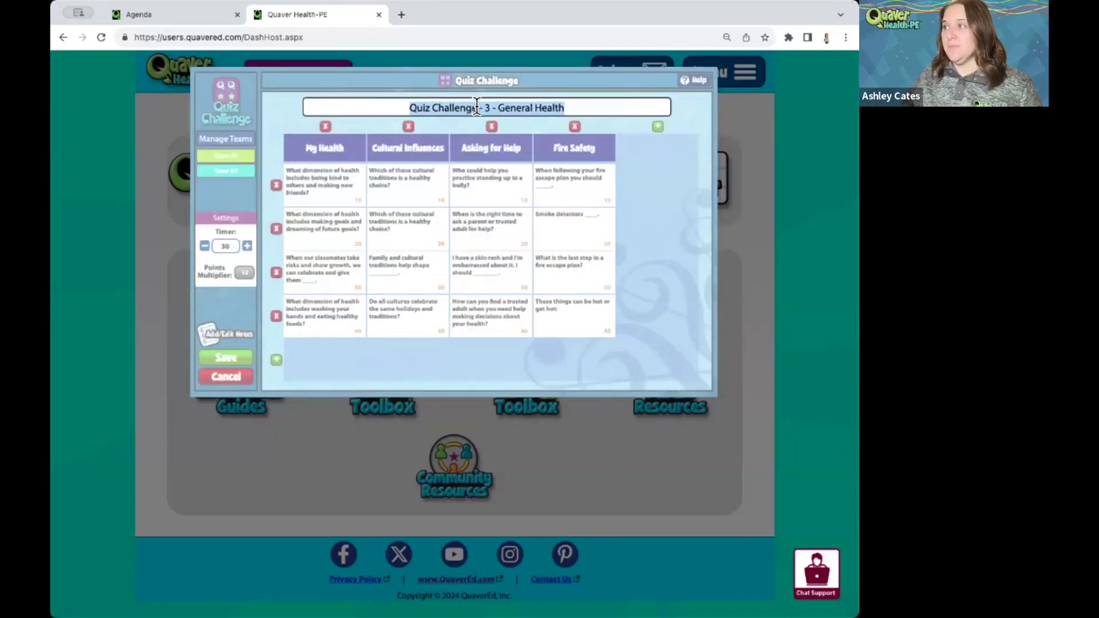
drag(480, 107, 431, 108)
key(BackSpace)
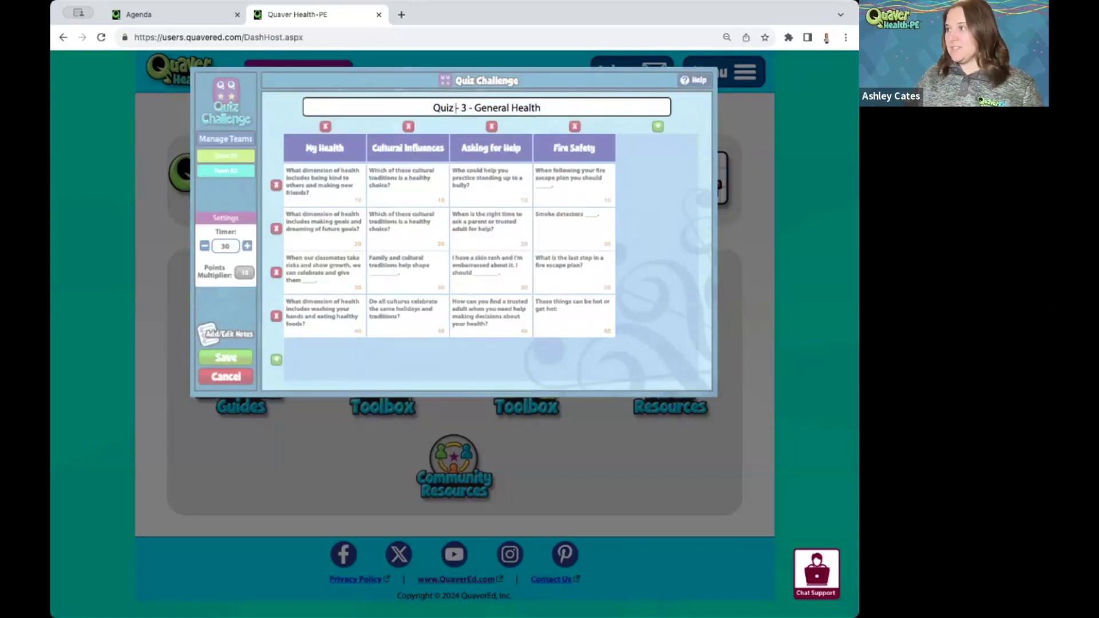
click(575, 108)
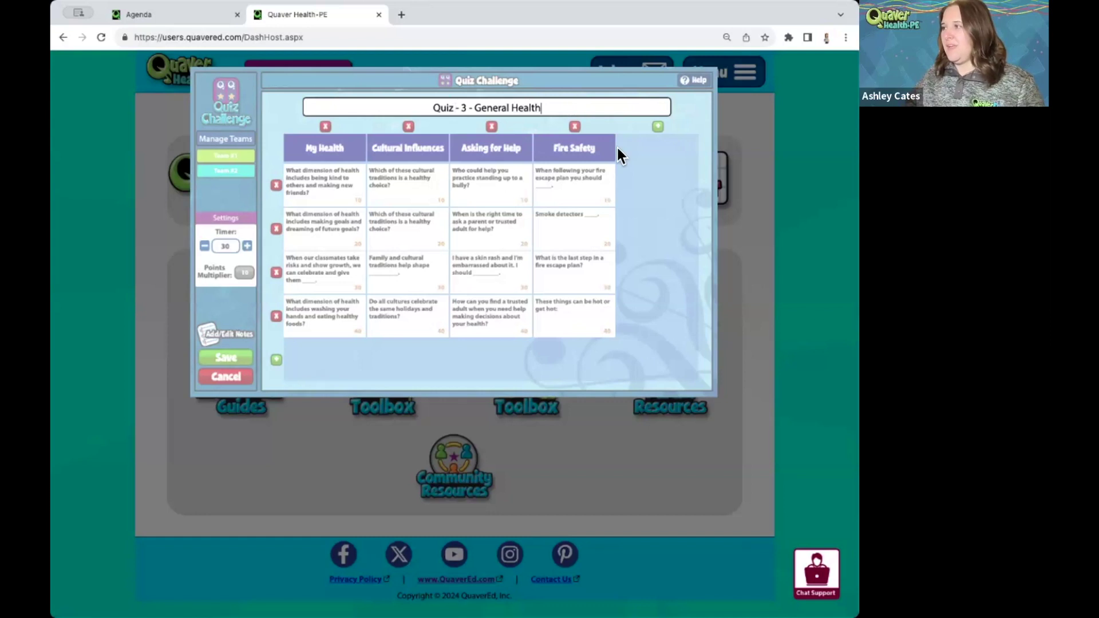
Step: Try adding and removing a category column and 50-point row, then delete My Health
click(665, 180)
click(658, 127)
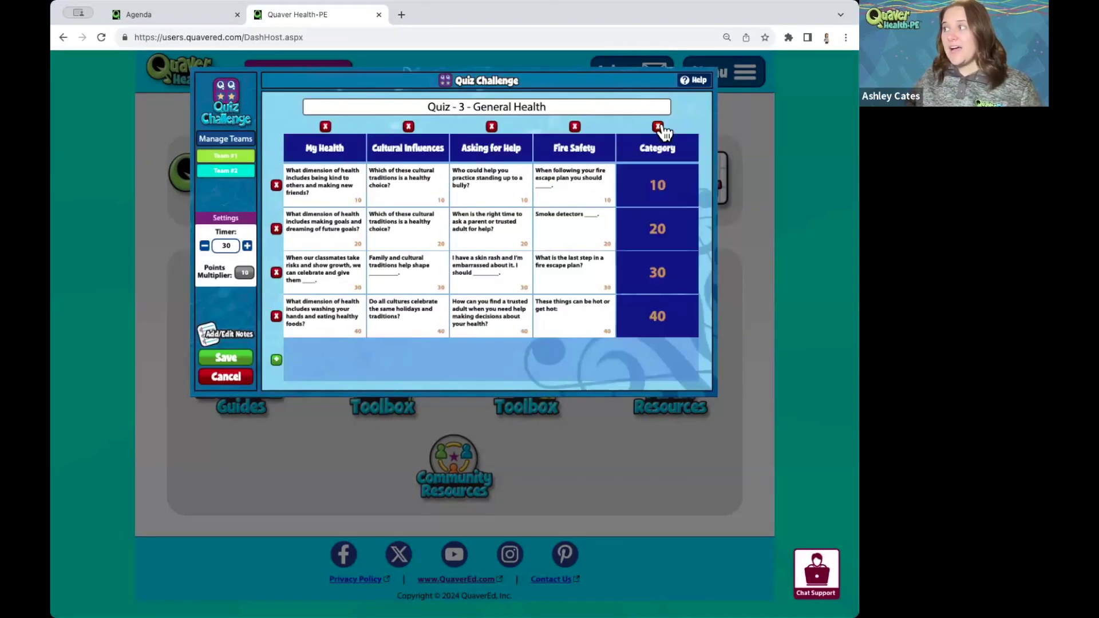
click(659, 127)
click(276, 360)
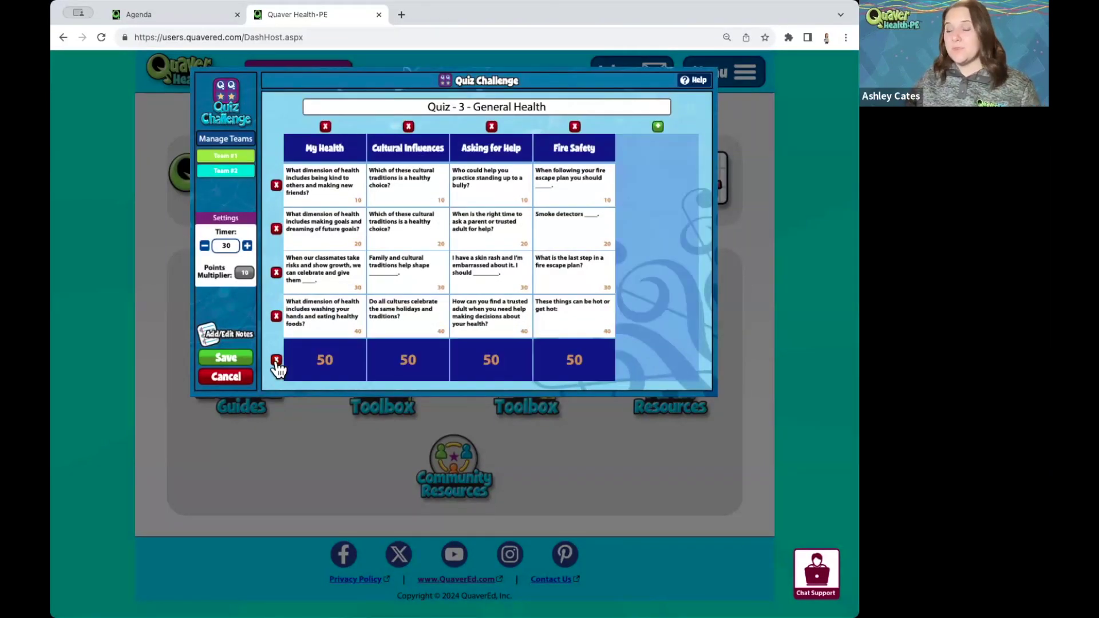
click(276, 360)
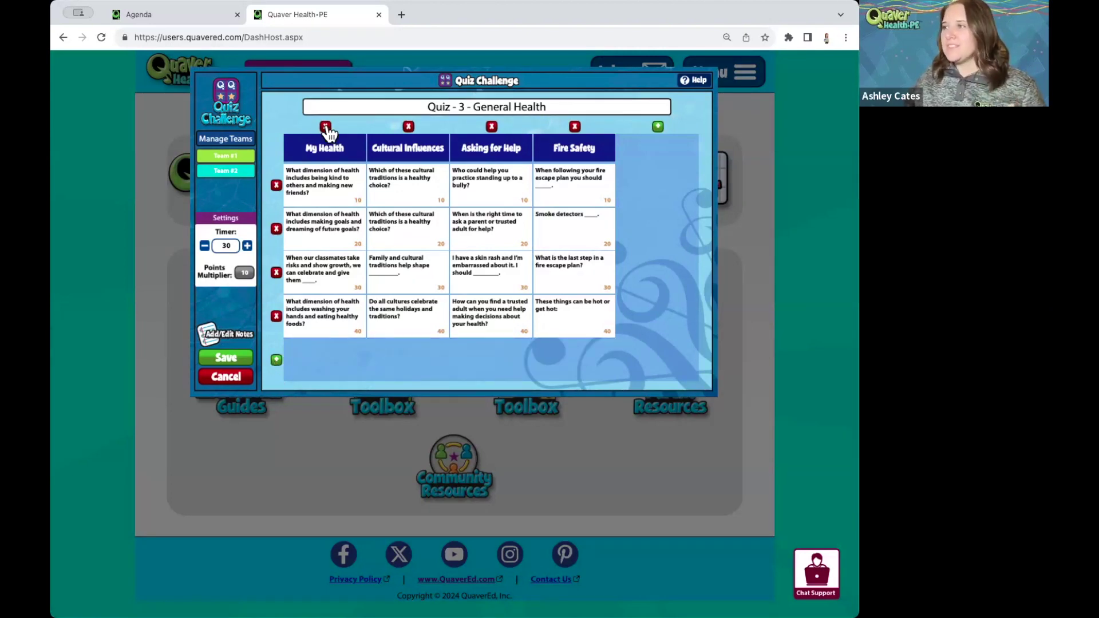
click(325, 127)
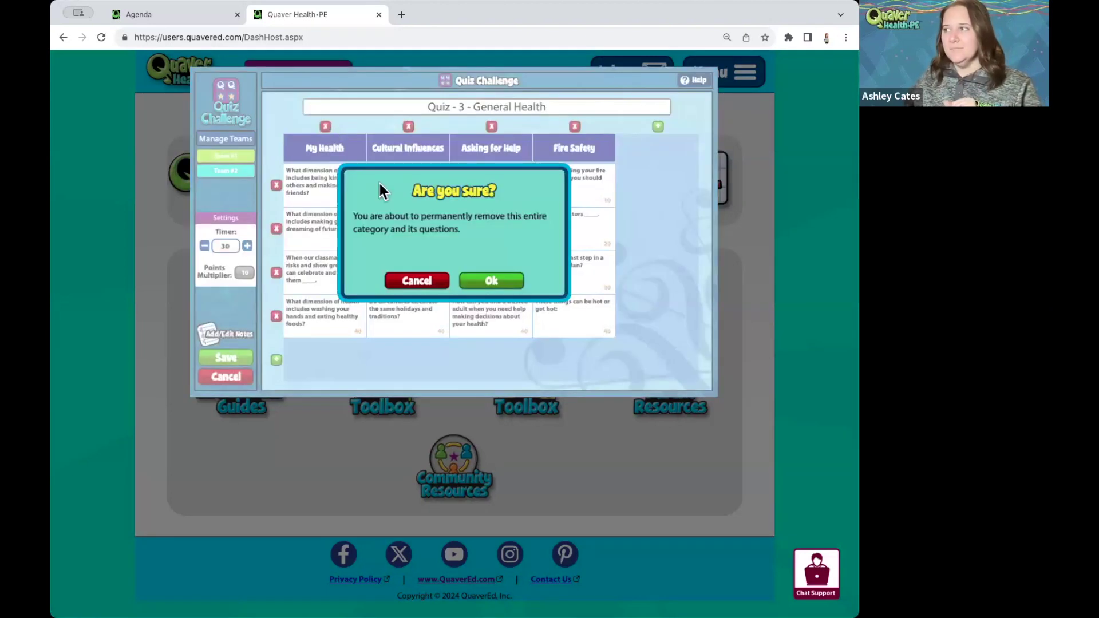
click(491, 284)
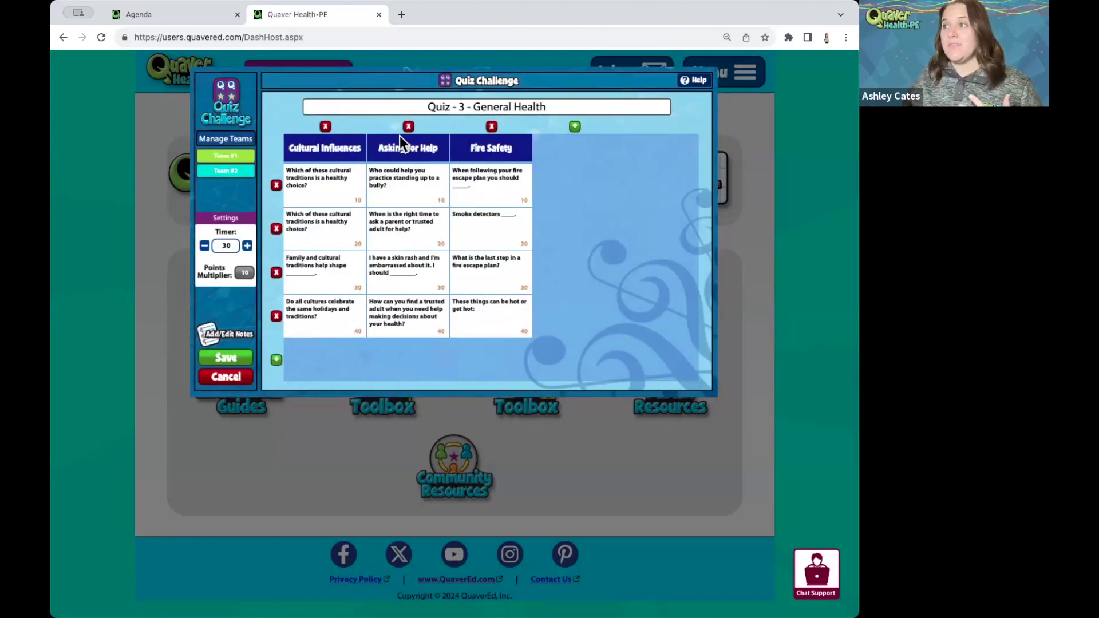
Step: Add a fourth answer D, 'test answer', to the Fire Safety 10-point question
click(500, 192)
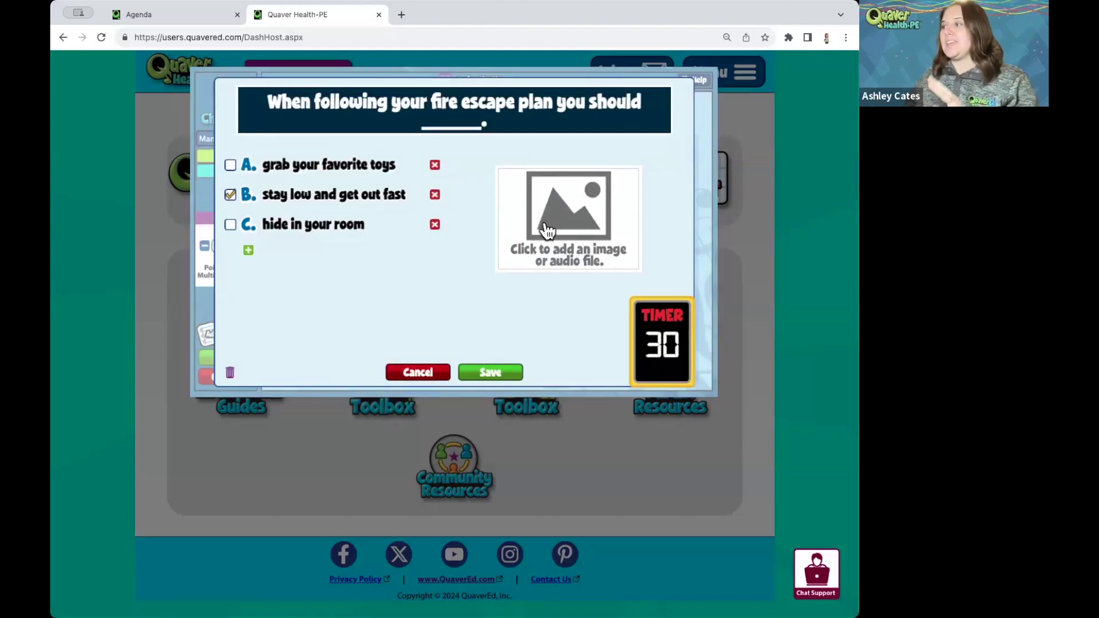
click(248, 252)
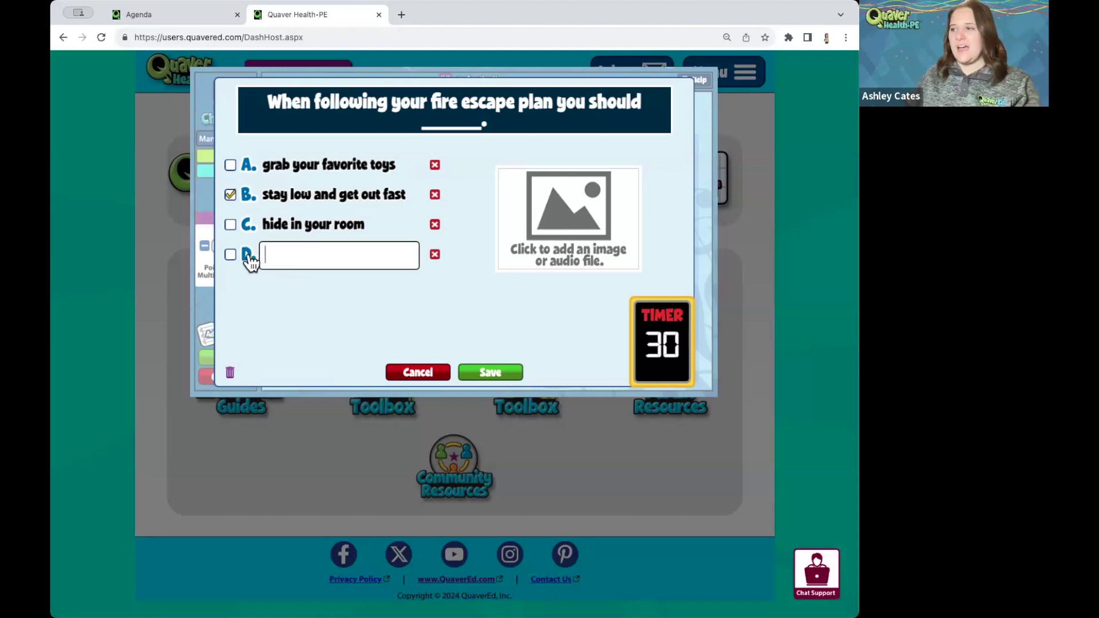
text(test answer)
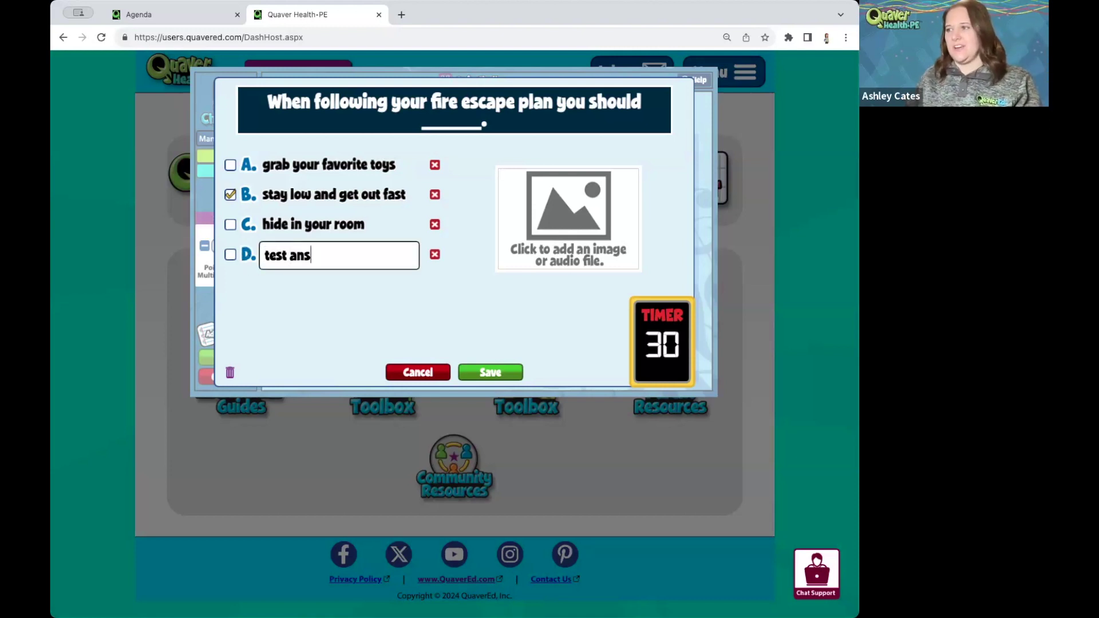
click(484, 372)
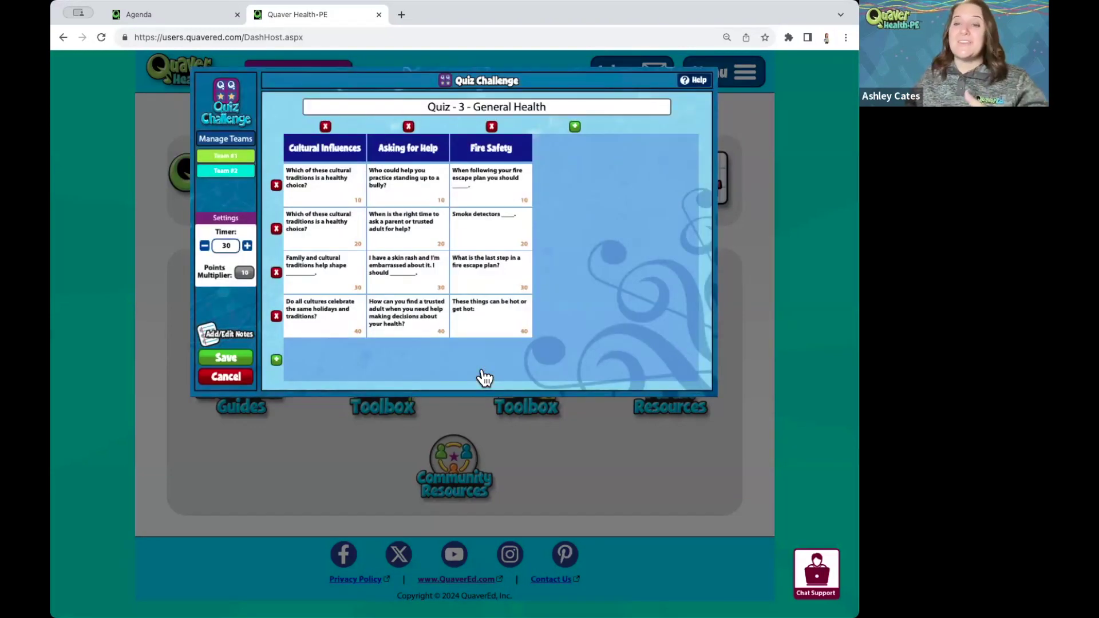
Step: Delete the Fire Safety 40-point question from the quiz board
click(507, 327)
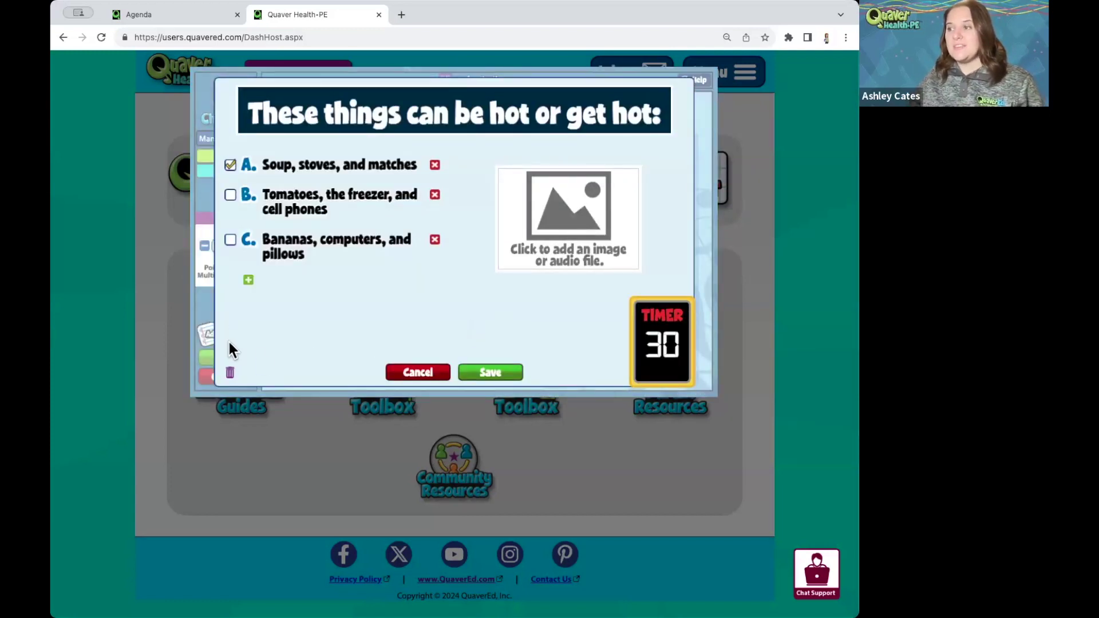
click(232, 375)
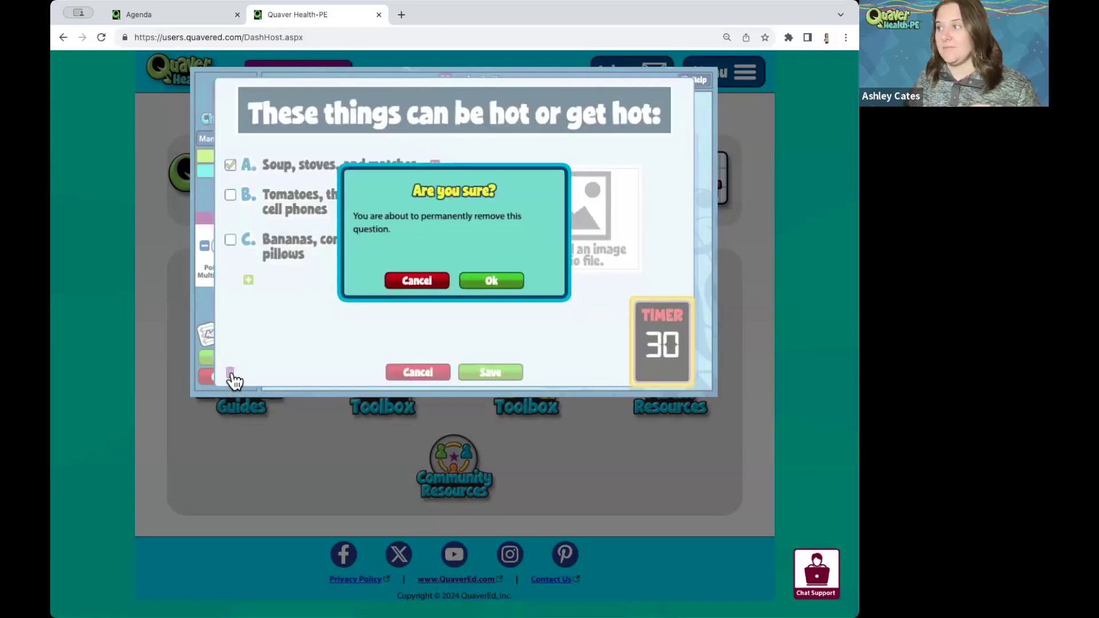
click(494, 281)
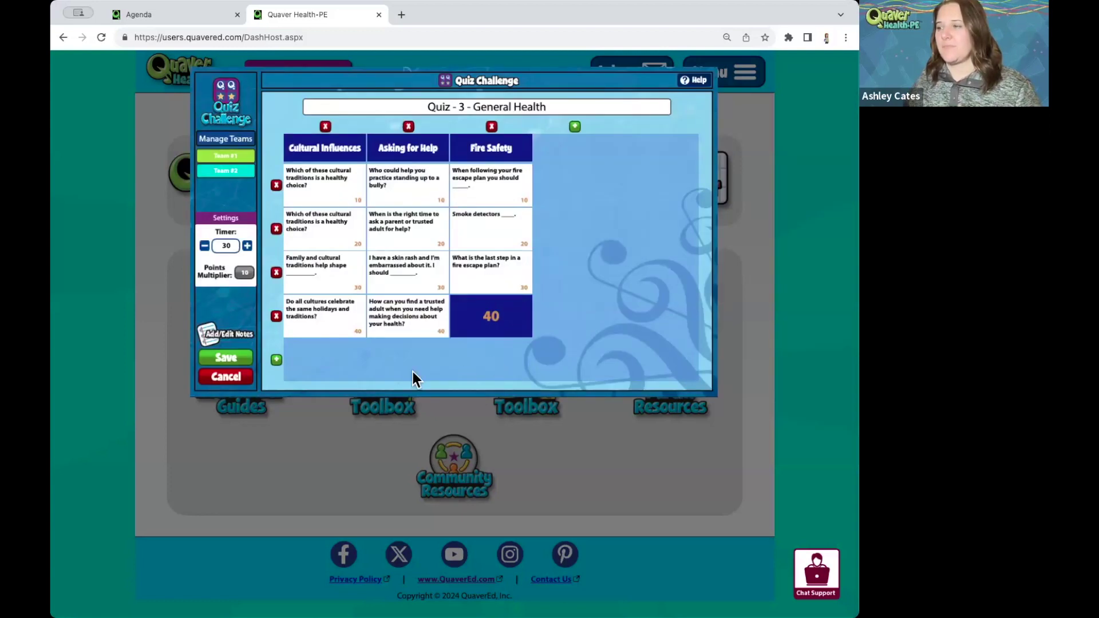
Step: Save and launch the quiz, opening the Fire Safety 10-point question with its timer paused
click(250, 368)
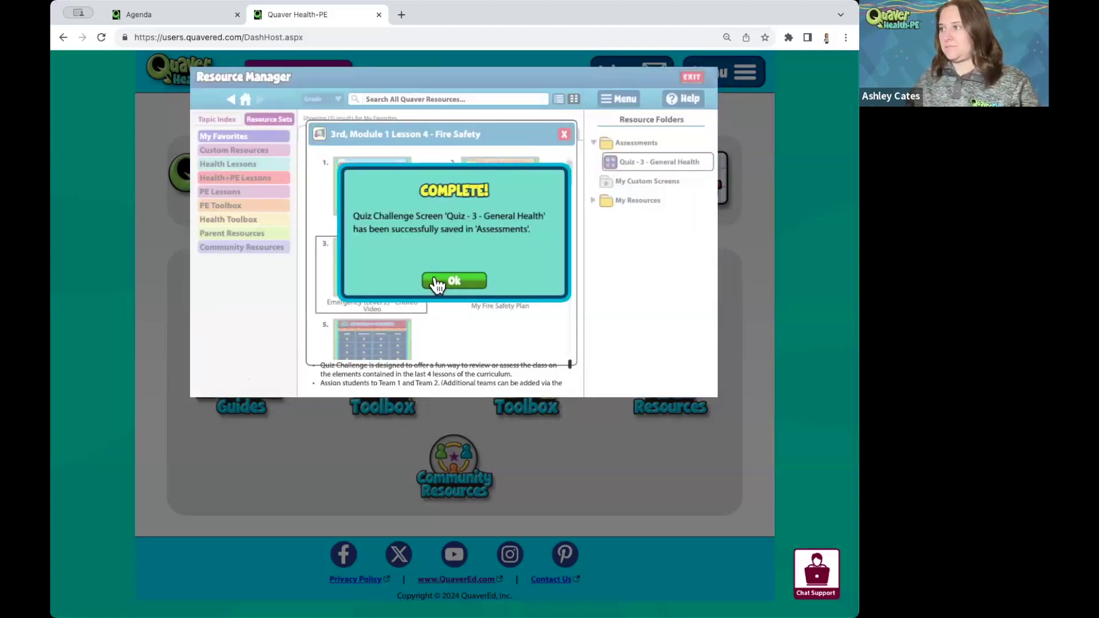
click(438, 284)
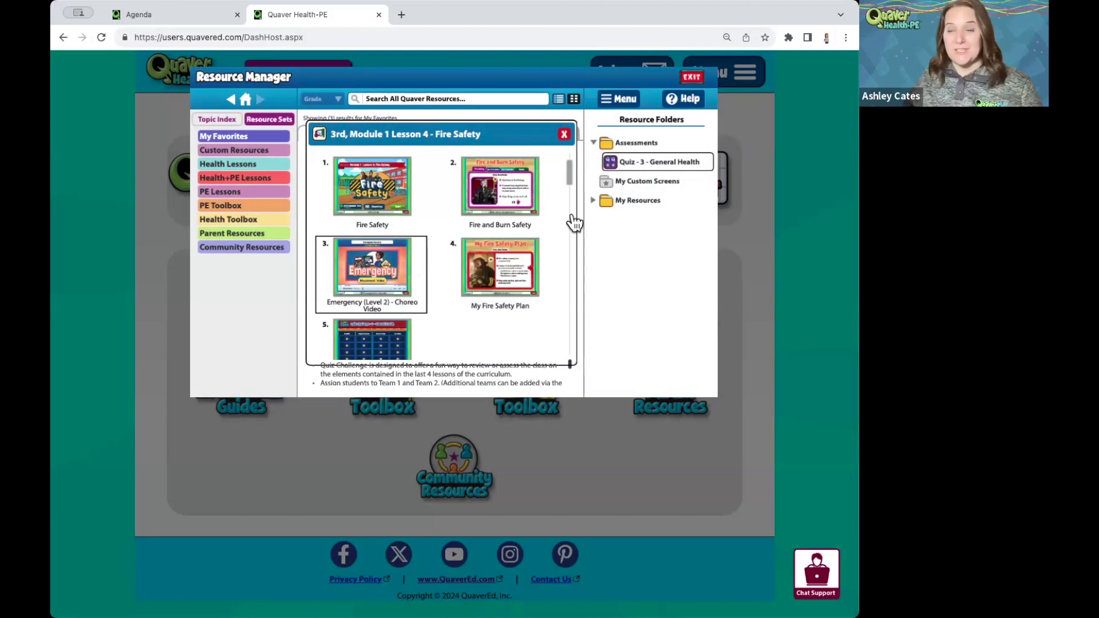
click(658, 164)
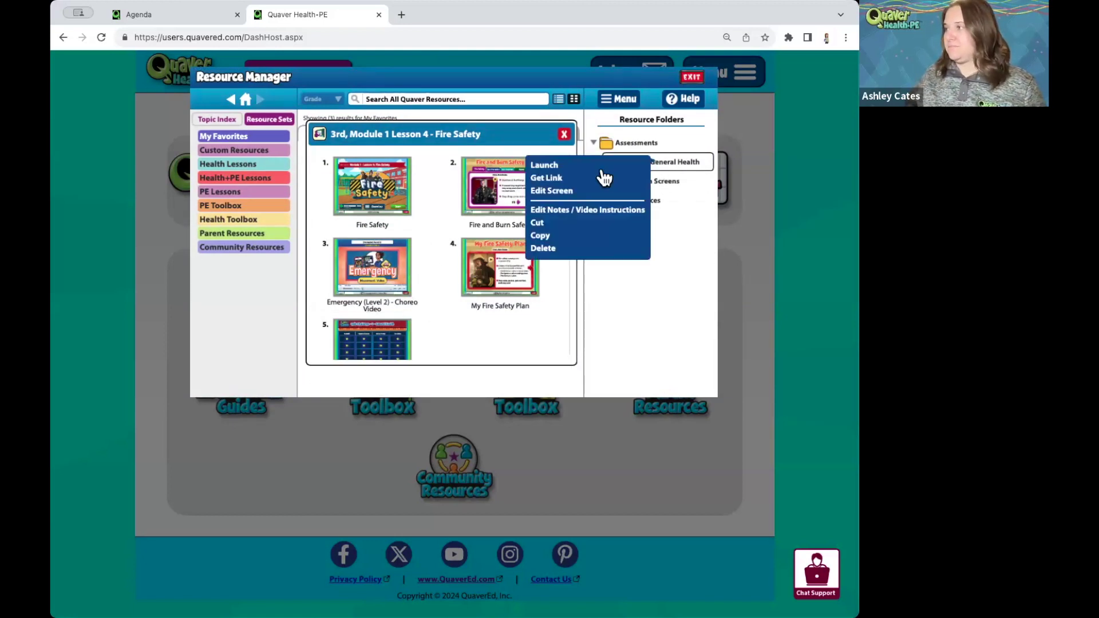
click(600, 165)
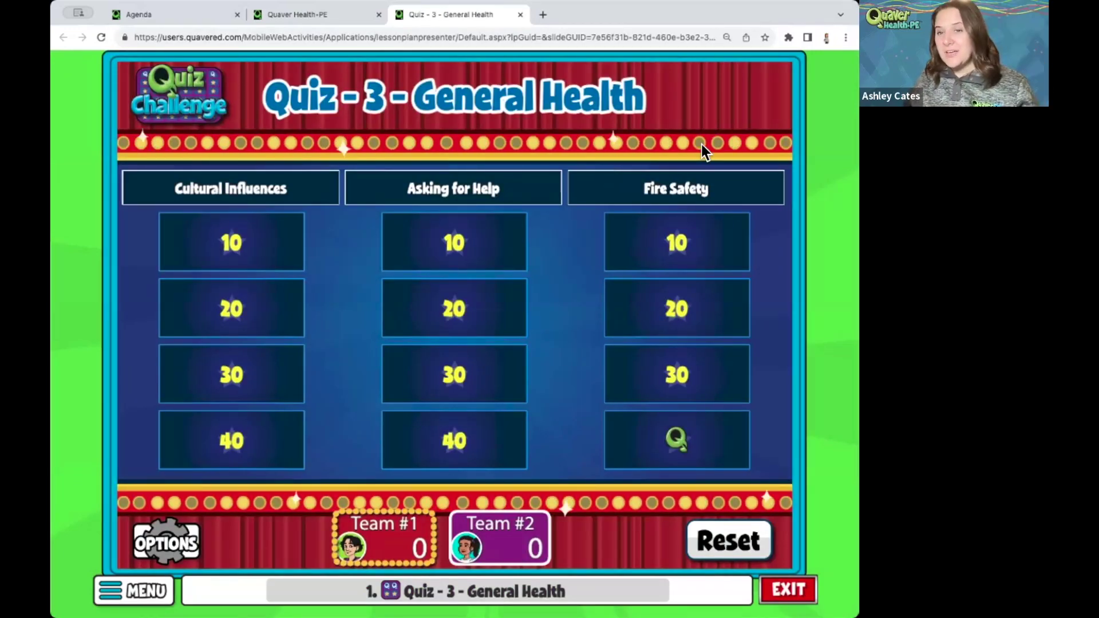
click(670, 247)
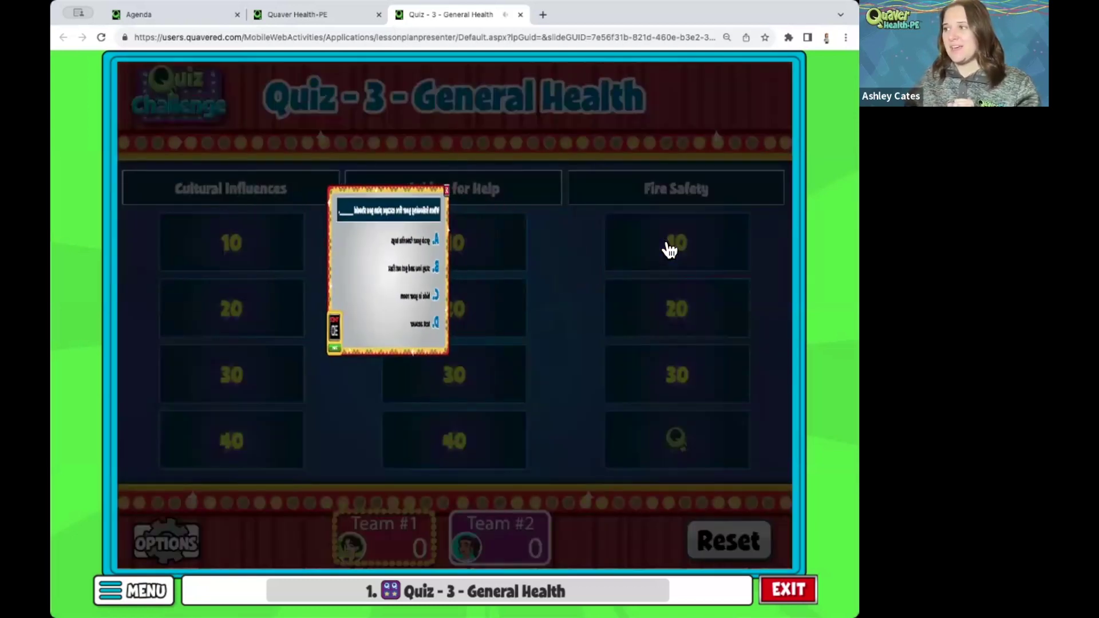
click(730, 504)
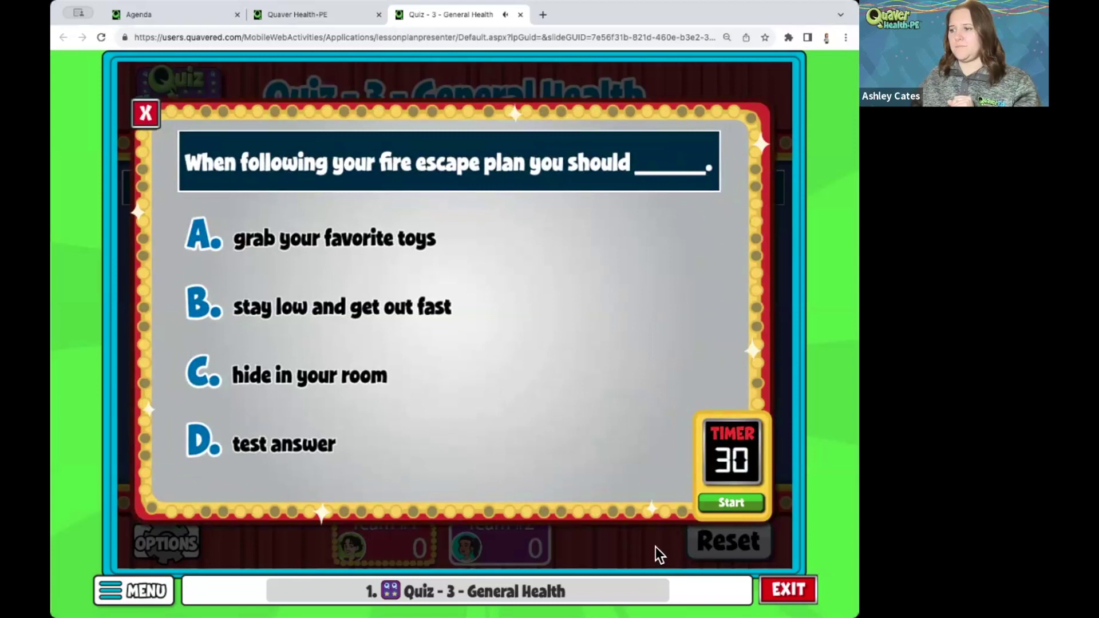
Step: Close the running quiz and popups, then drag Quiz - 3 - General Health from My Favorites into Assessments
click(146, 114)
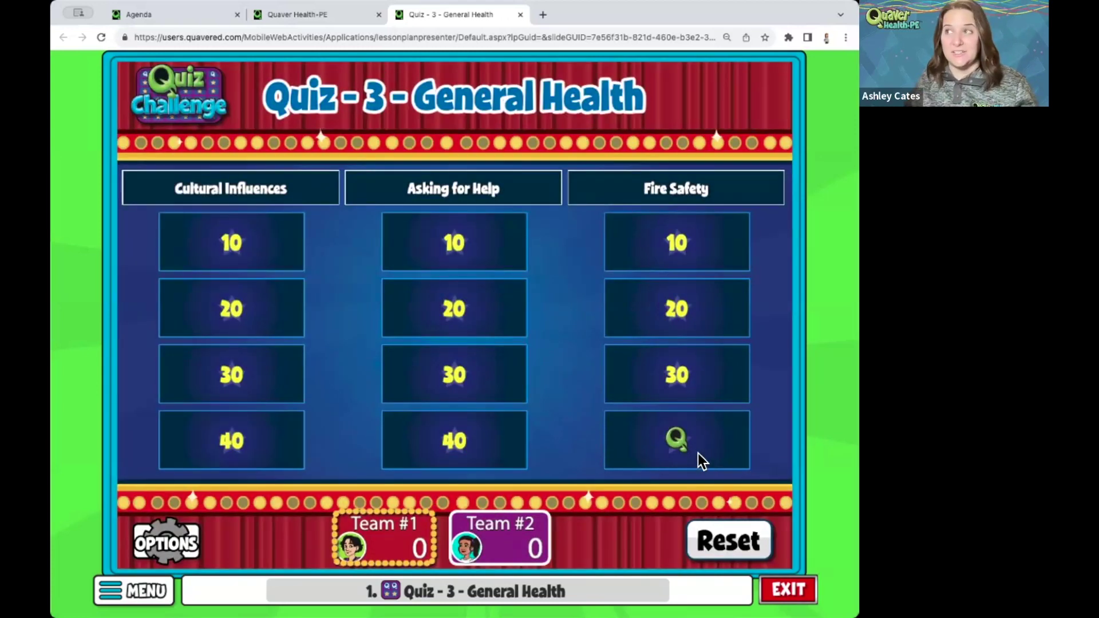
click(519, 14)
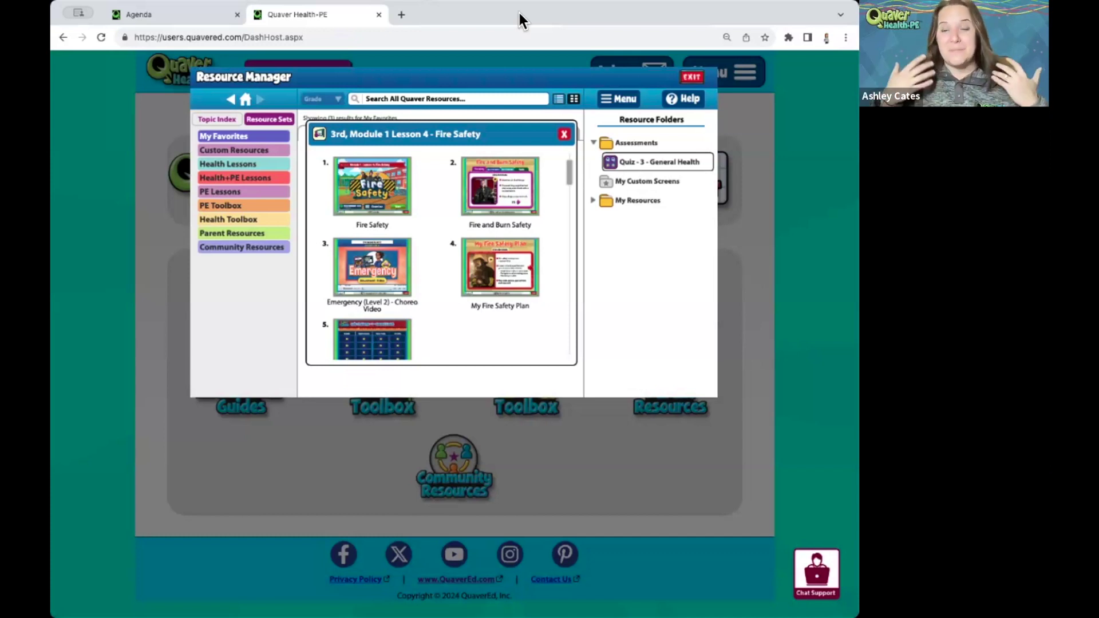
click(565, 136)
click(571, 123)
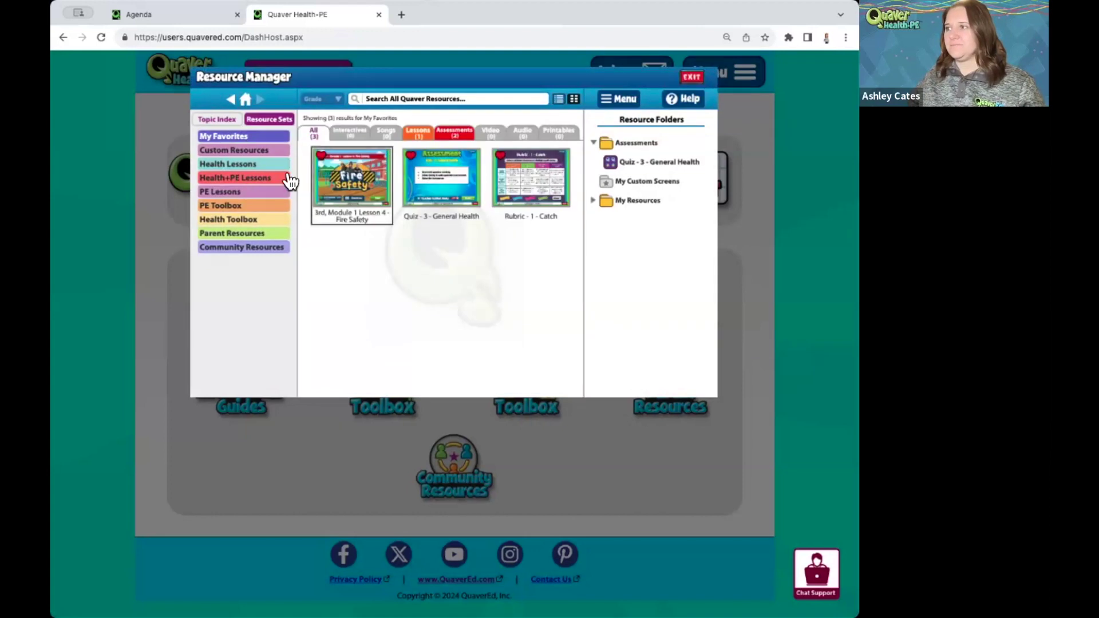
click(441, 184)
mouse_move(441, 184)
mouse_down()
mouse_move(520, 157)
mouse_move(620, 142)
mouse_up()
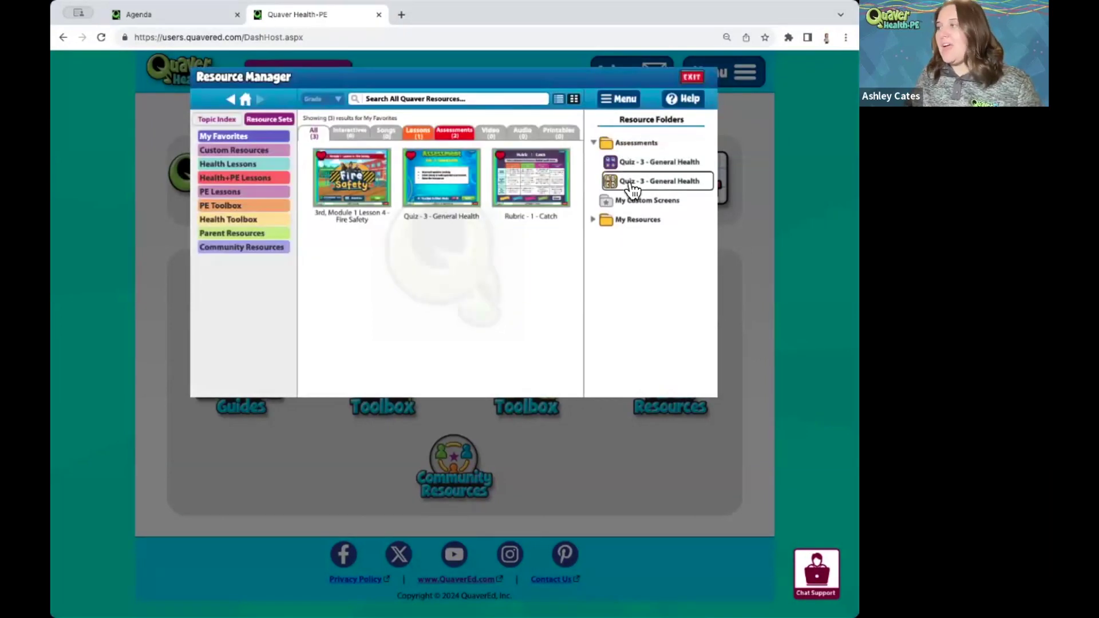
Step: Edit the filed assessment, moving the classmates question to the top and hand-washing down one
click(632, 185)
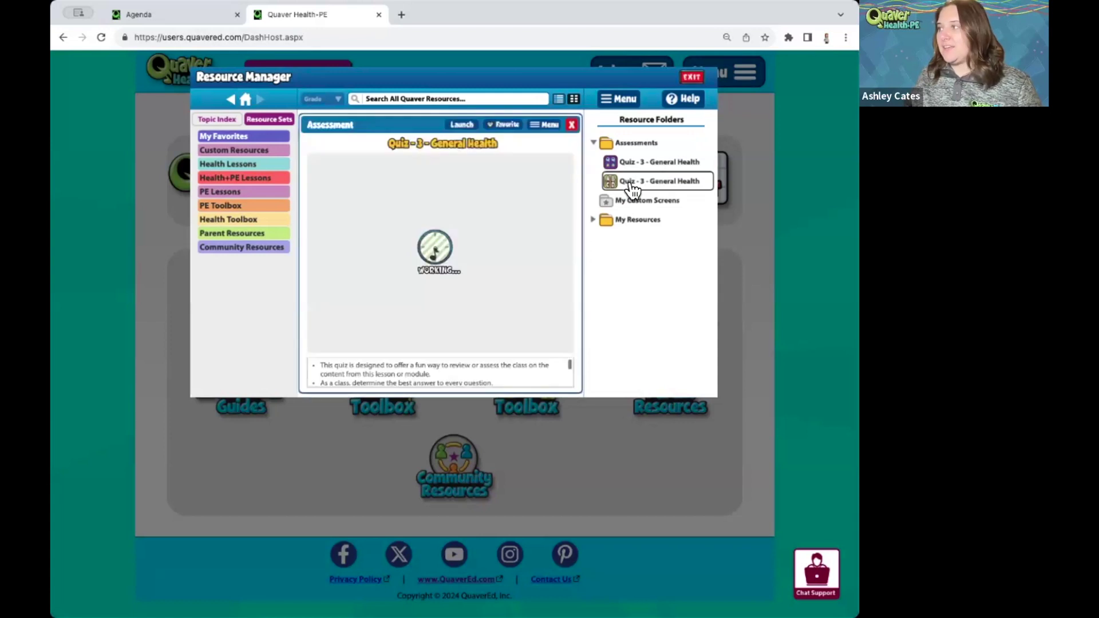
click(546, 126)
click(507, 178)
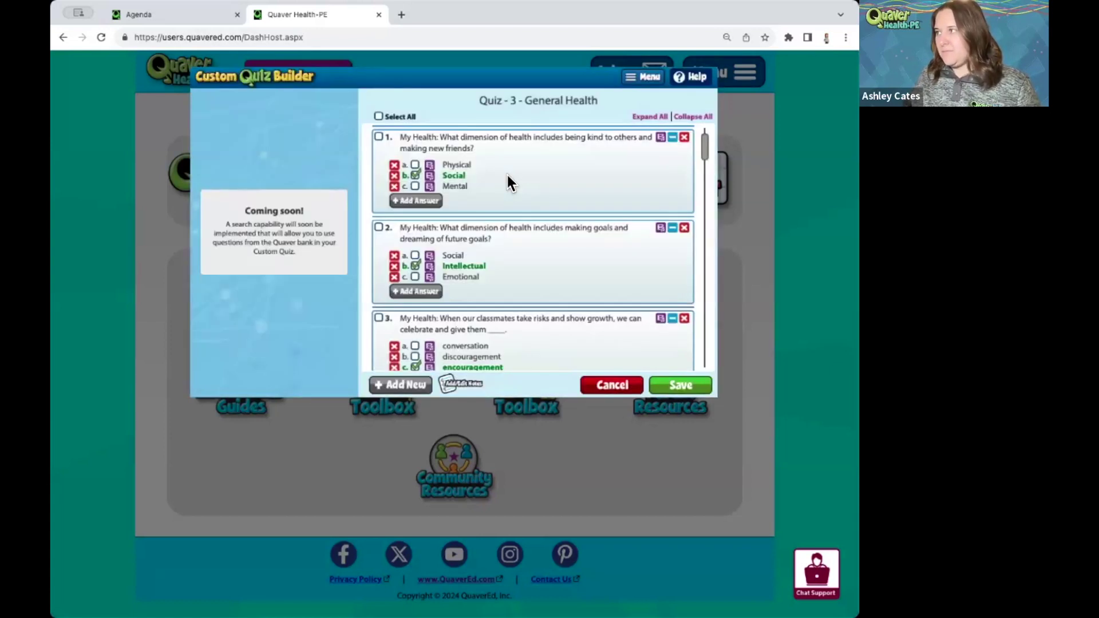
click(689, 116)
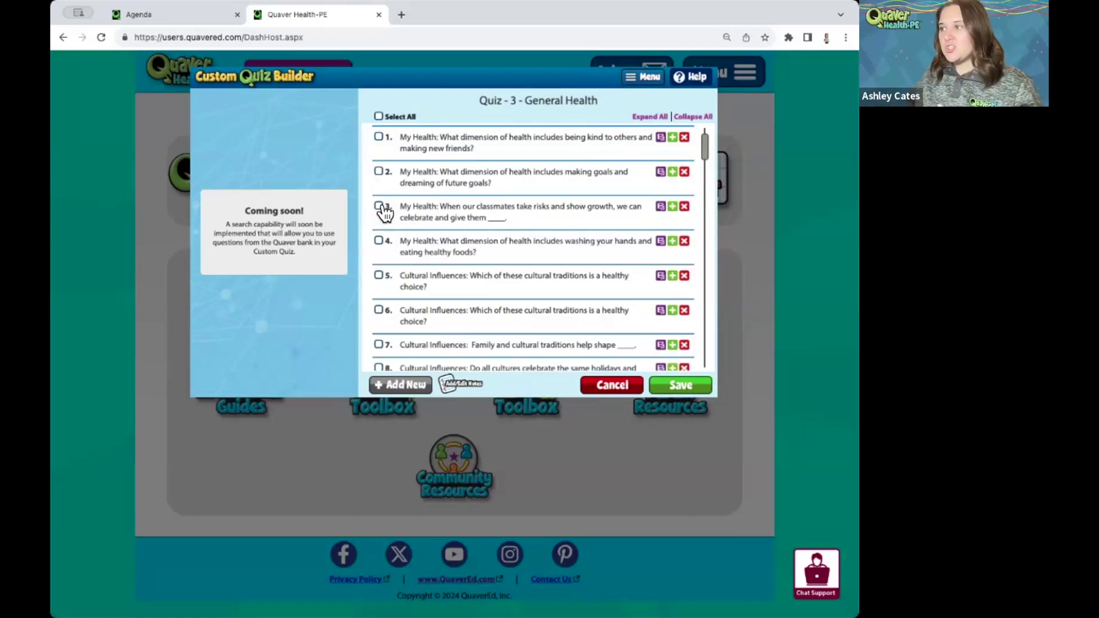
drag(367, 215, 374, 140)
drag(369, 254, 376, 303)
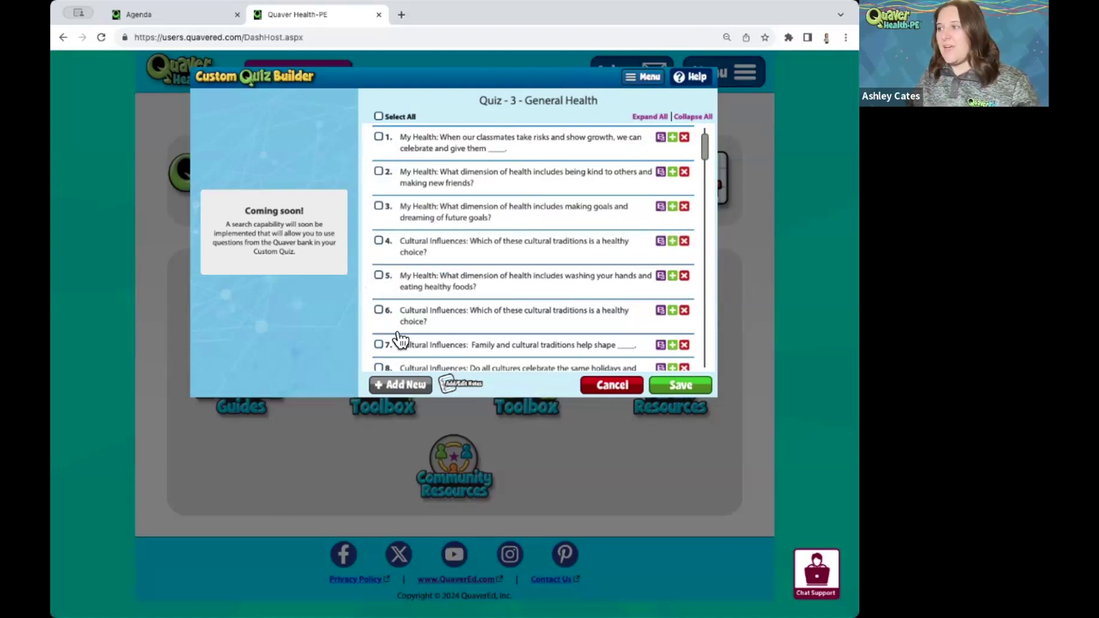
click(477, 280)
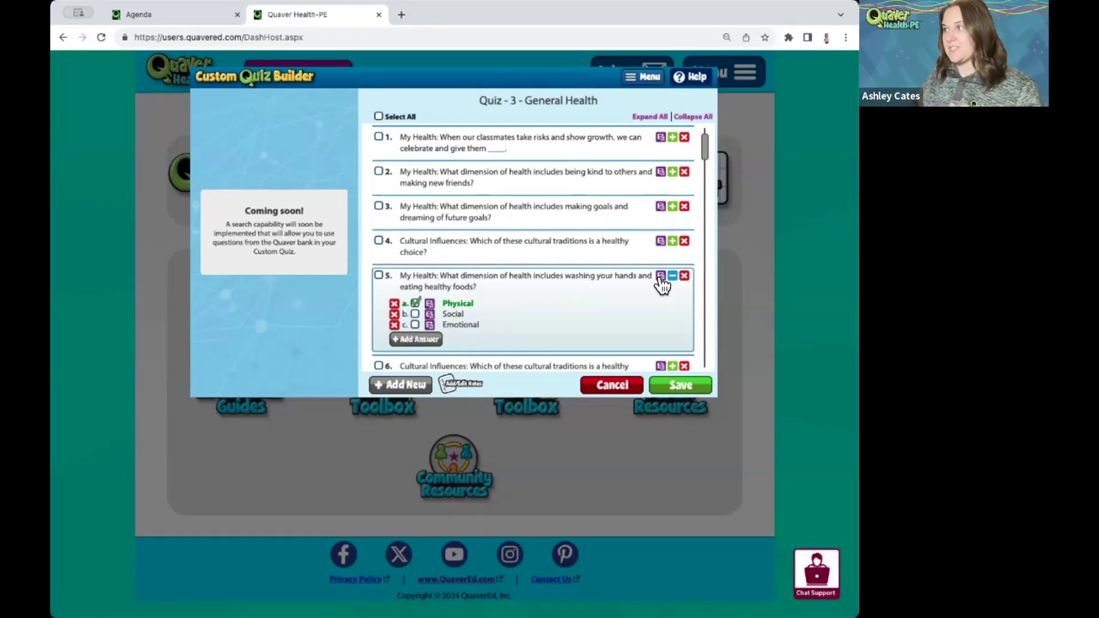
Step: Give question 16 a fourth answer, 'Test Answer', and save the assessment
scroll(609, 282, down, 5)
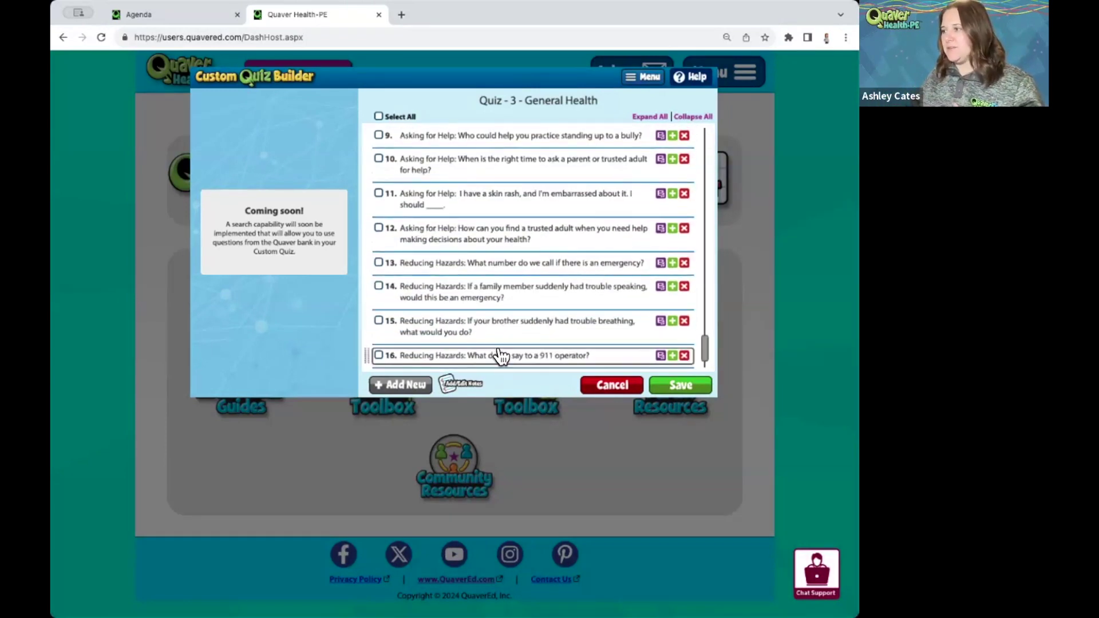
click(501, 356)
click(412, 353)
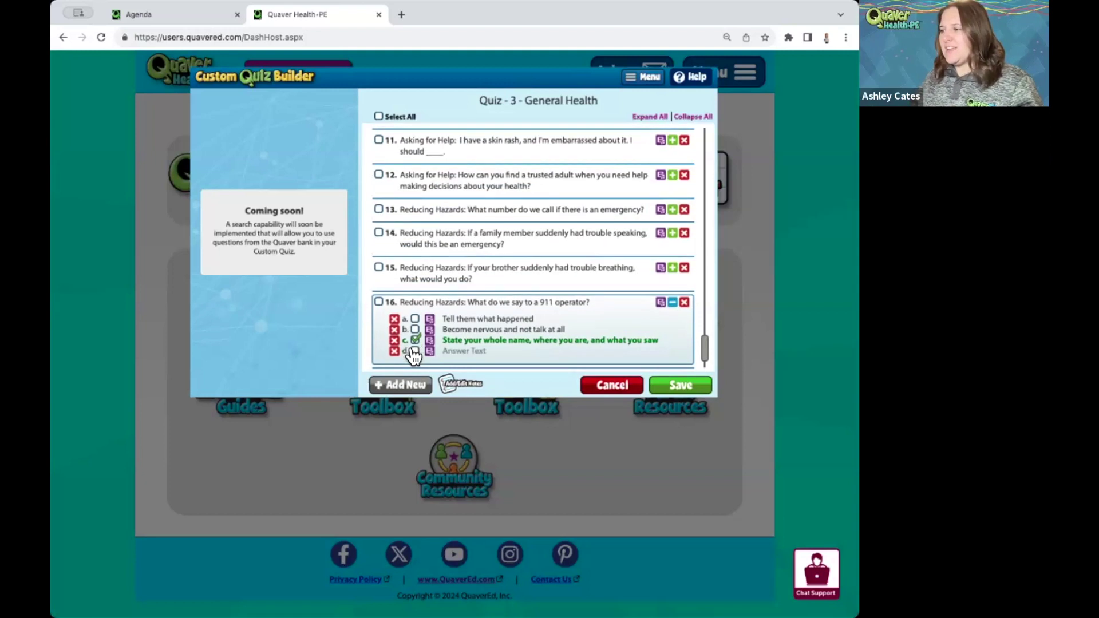
click(454, 353)
text(Teset)
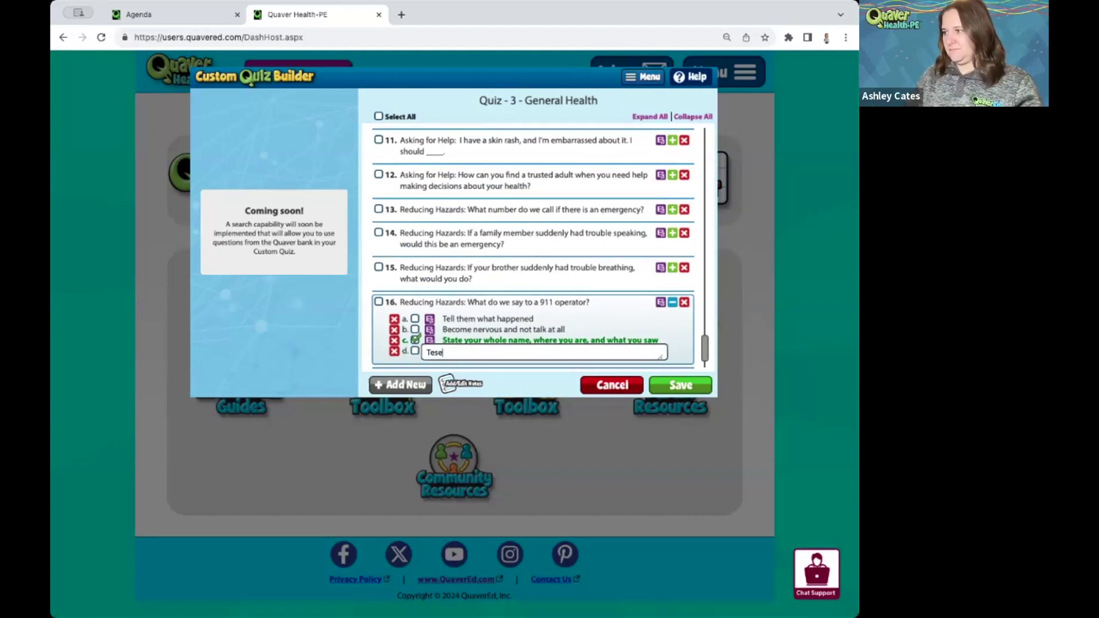
key(BackSpace)
text(t)
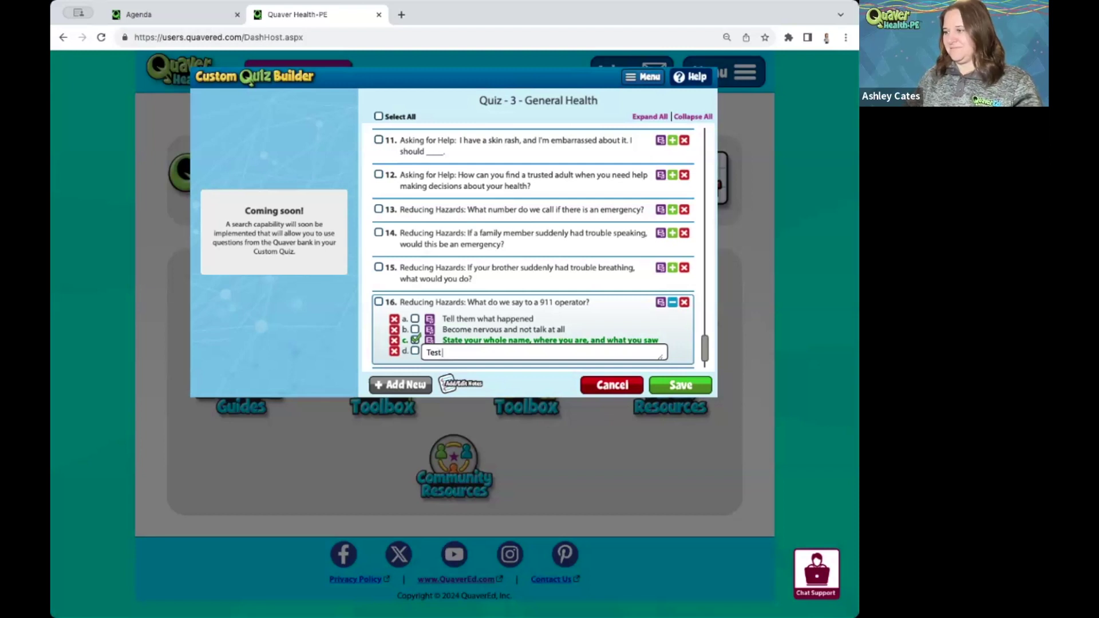
text( Answer)
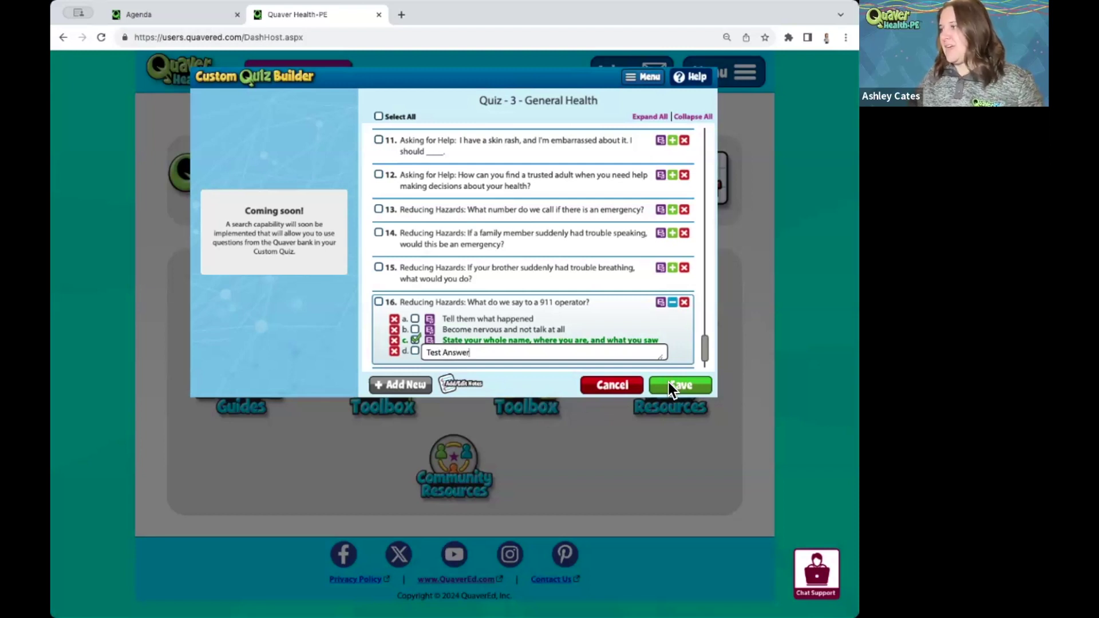
click(668, 382)
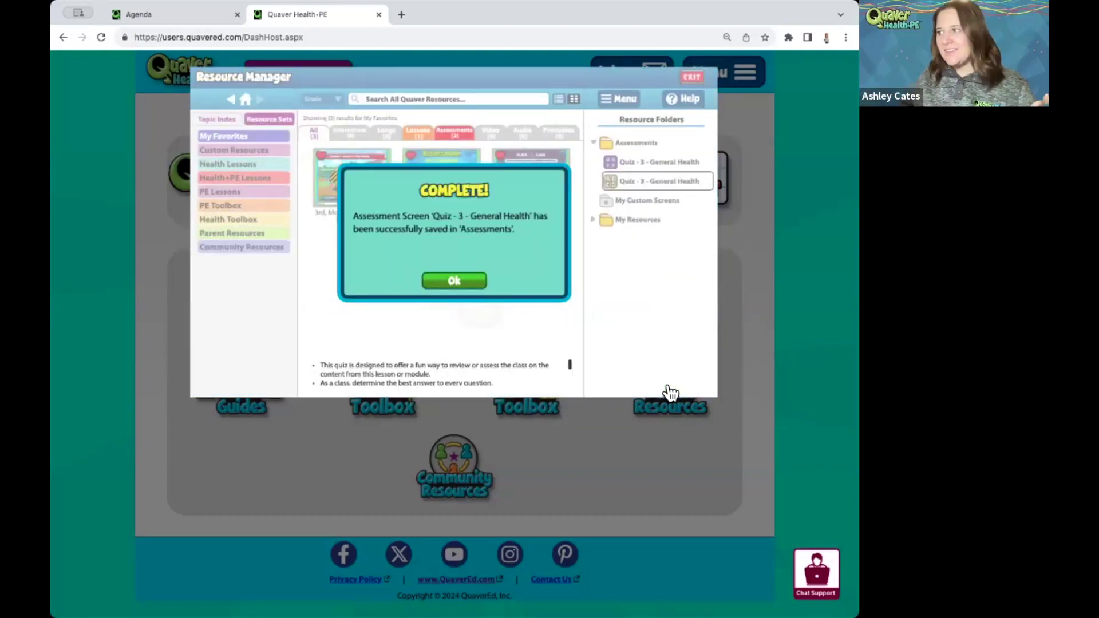
Step: Launch the edited Quiz - 3 - General Health assessment in a new tab
click(471, 282)
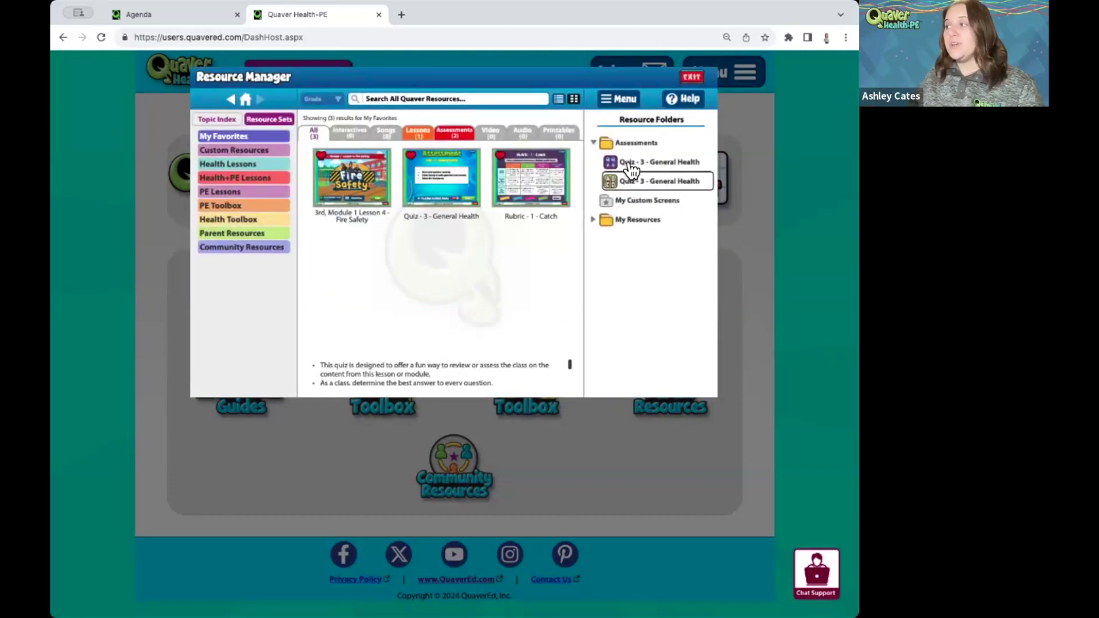
right_click(636, 188)
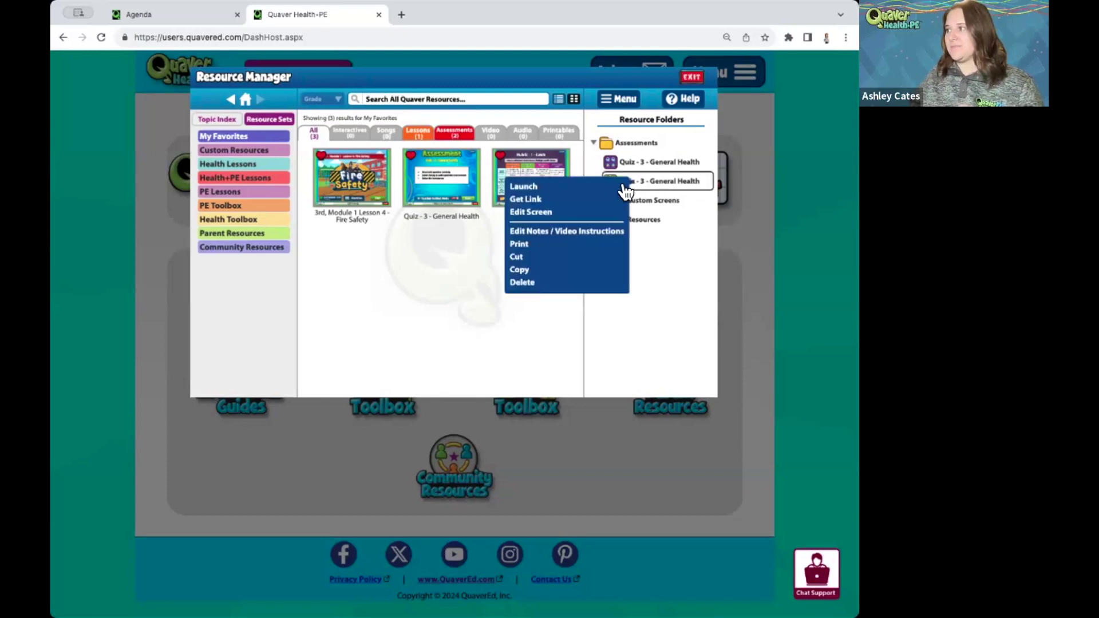
click(592, 183)
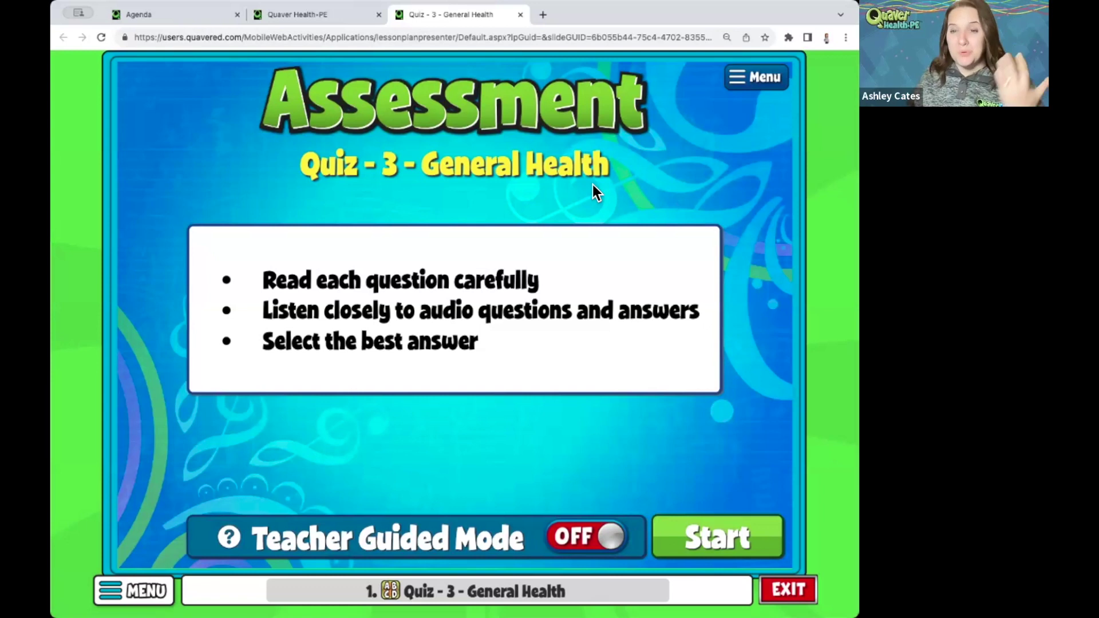
Step: Open the printable quiz sheet, show its correct answers, and close it
click(743, 82)
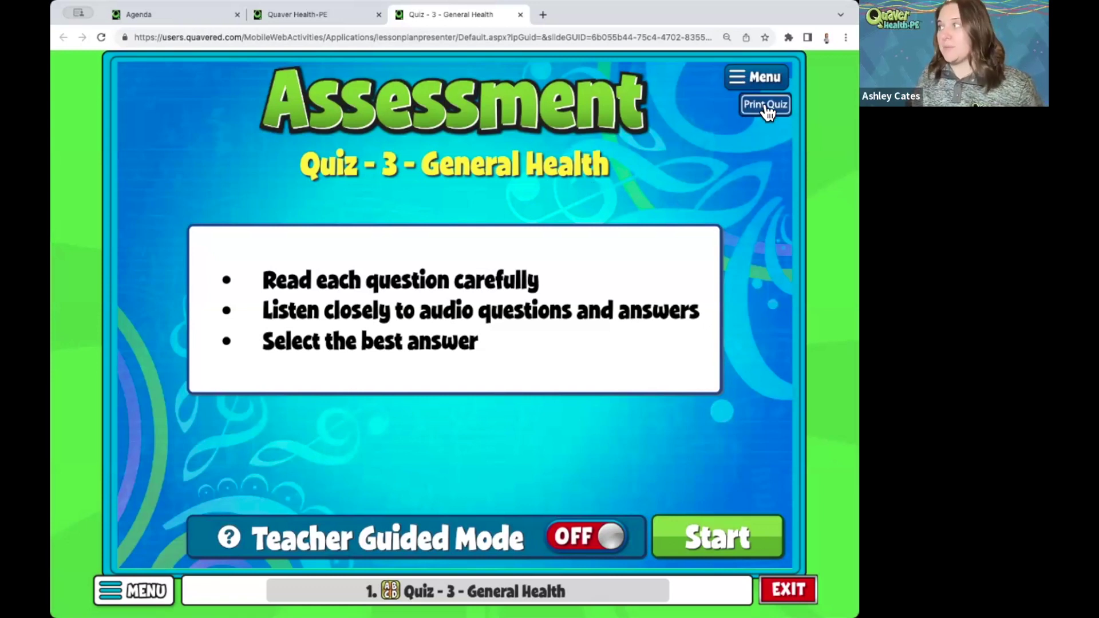
click(765, 107)
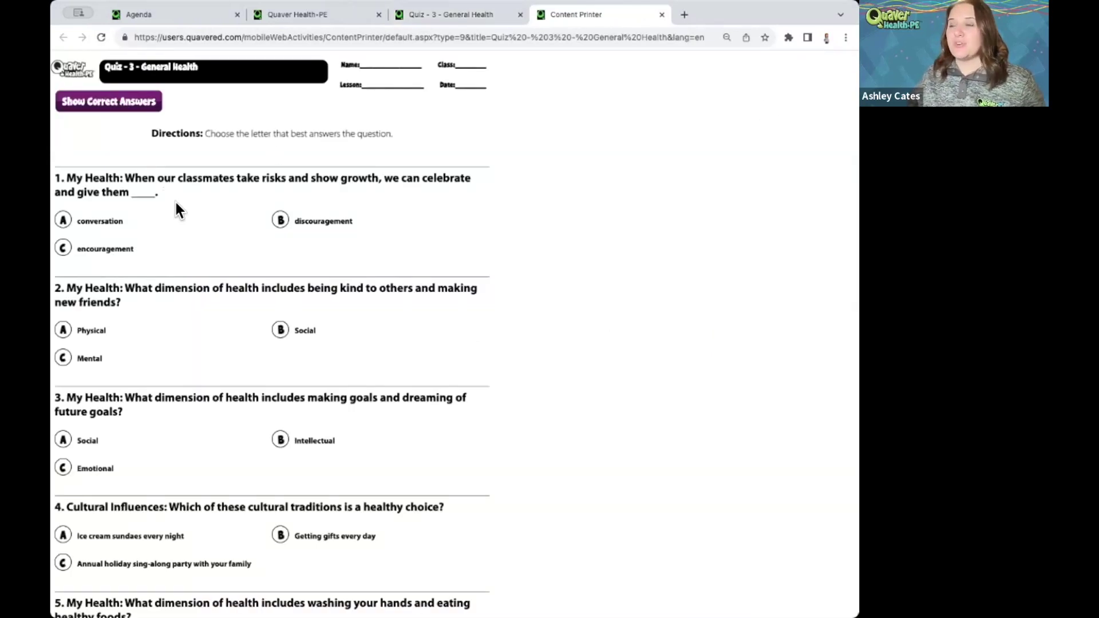
scroll(202, 166, down, 3)
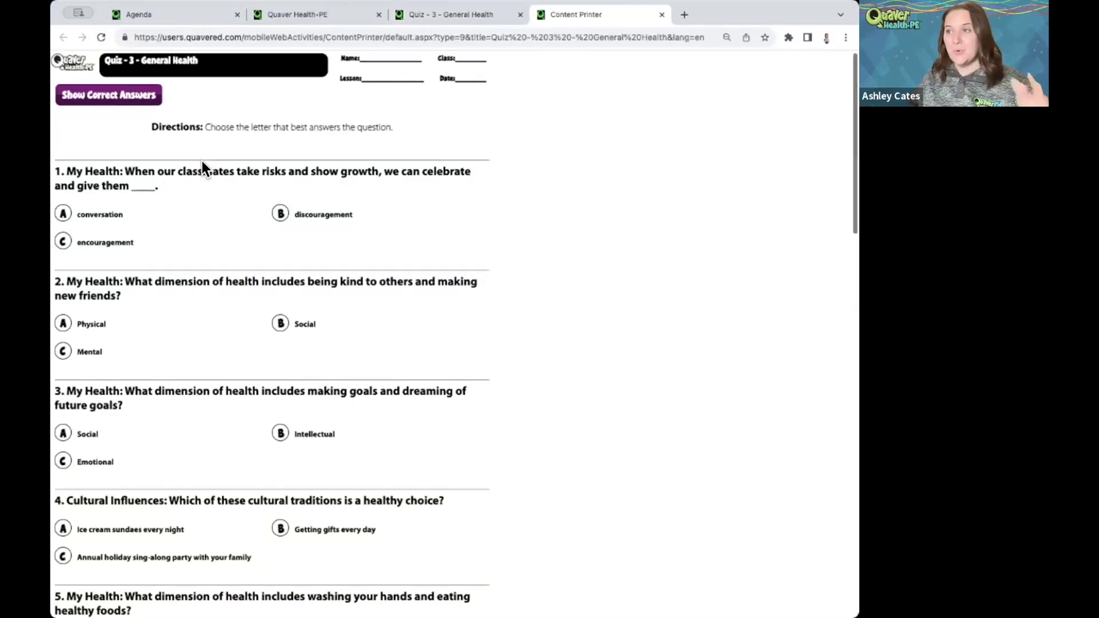
scroll(202, 166, up, 3)
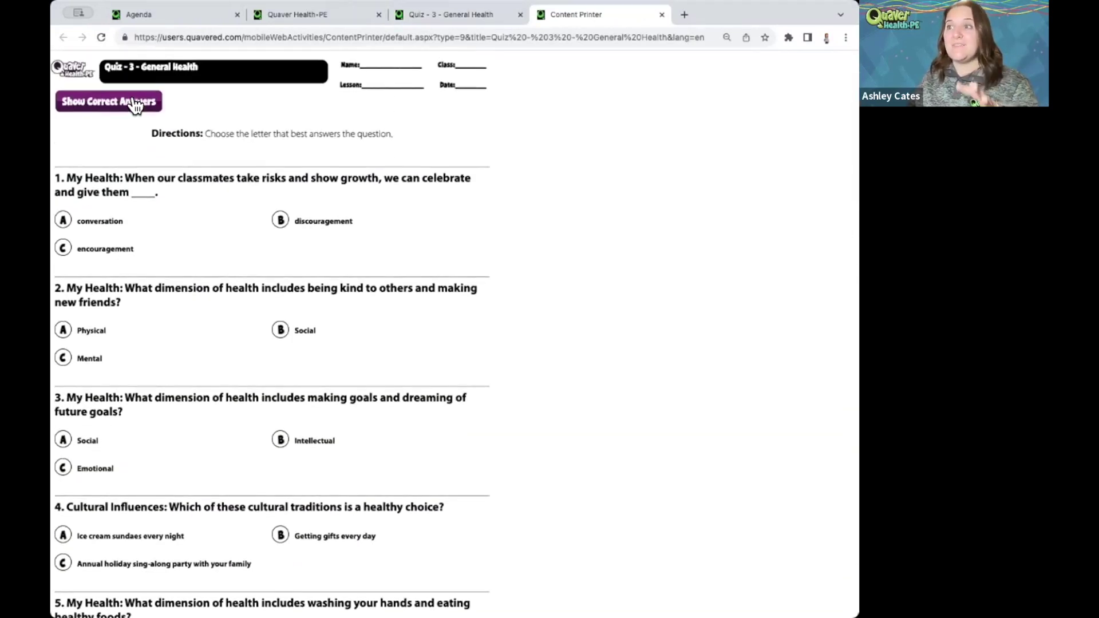
click(137, 104)
scroll(245, 230, down, 8)
scroll(245, 230, down, 10)
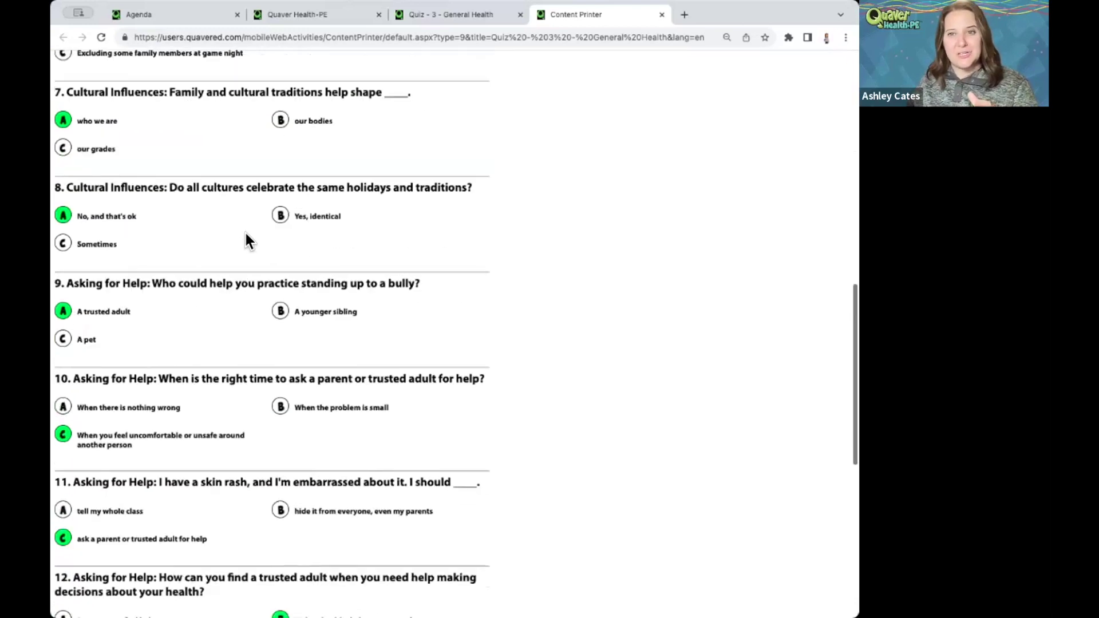
click(662, 14)
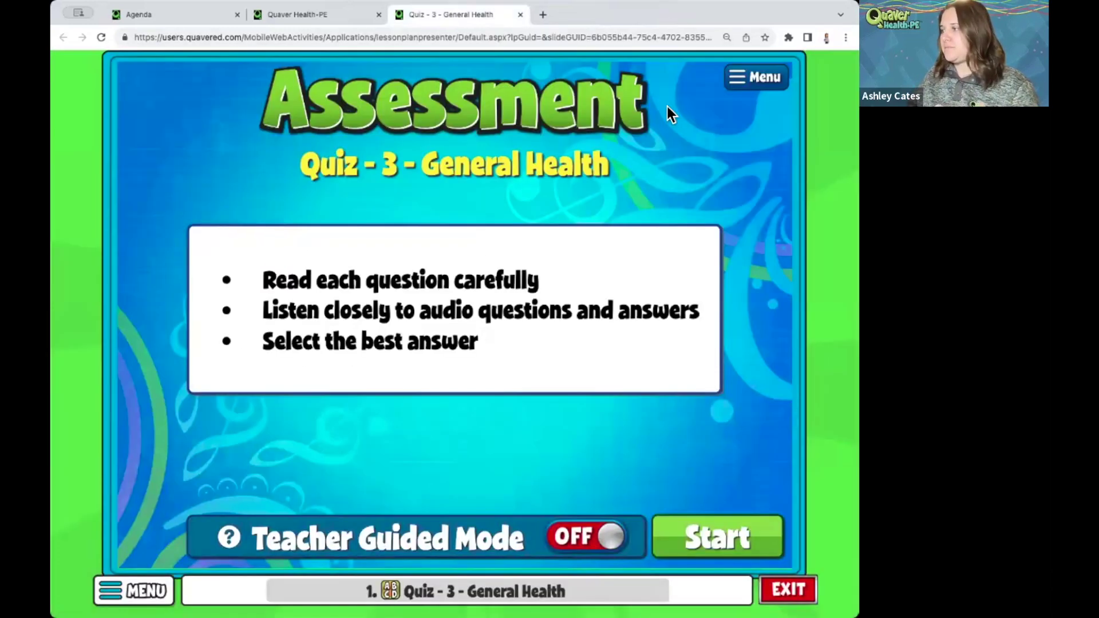
Step: Start the quiz, advance through the questions to 16 of 16, then exit the presentation
click(694, 533)
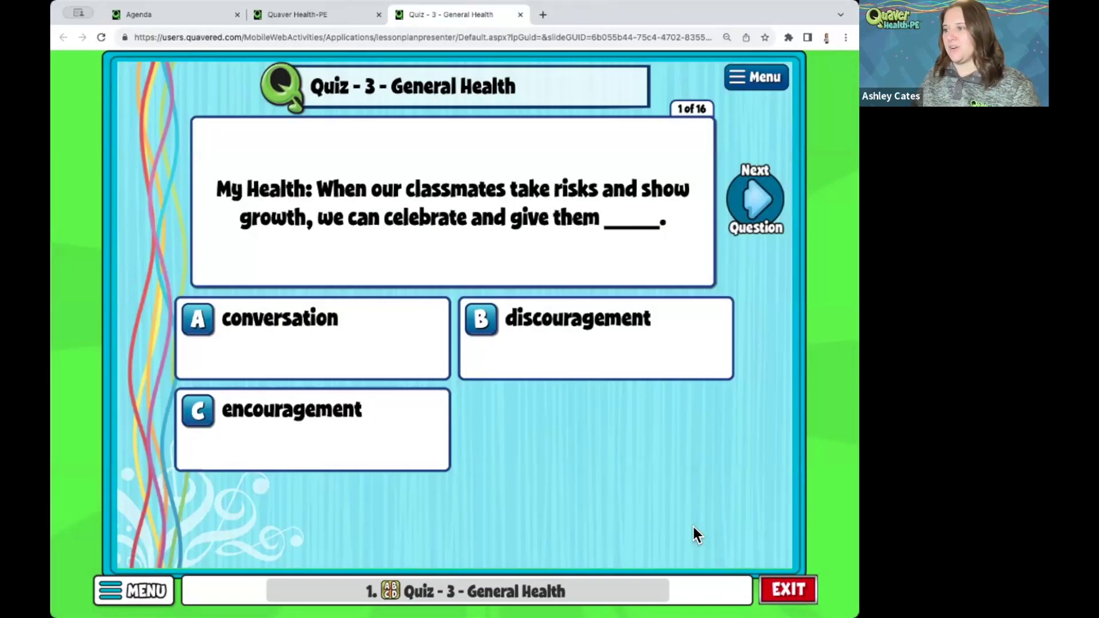
click(754, 200)
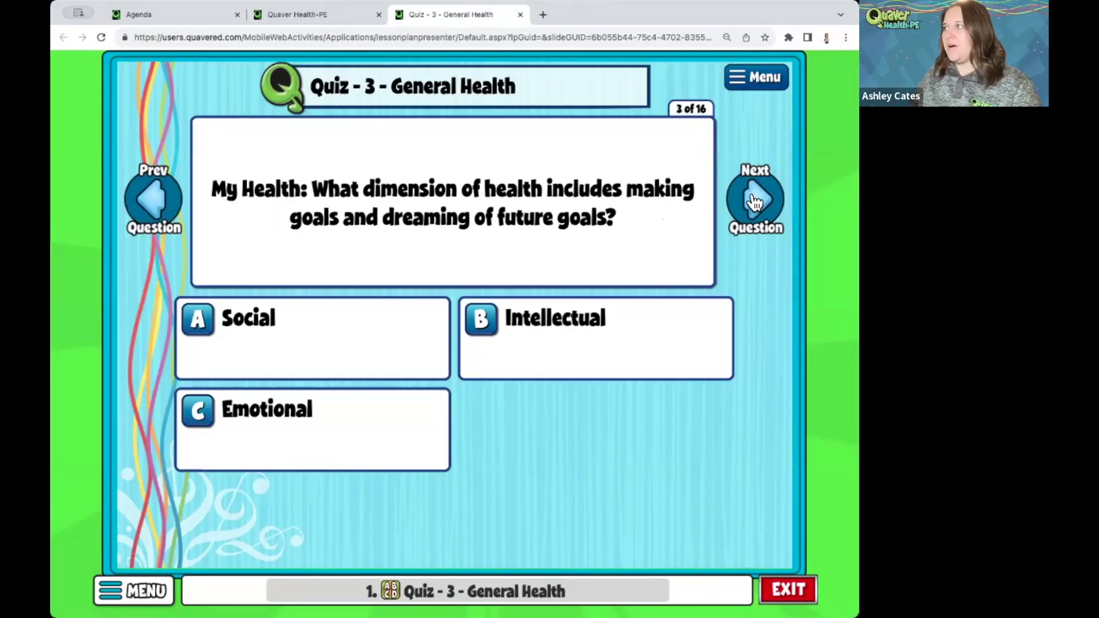
click(755, 200)
click(755, 201)
click(754, 201)
click(755, 200)
click(754, 201)
click(755, 200)
click(755, 201)
click(755, 200)
click(754, 200)
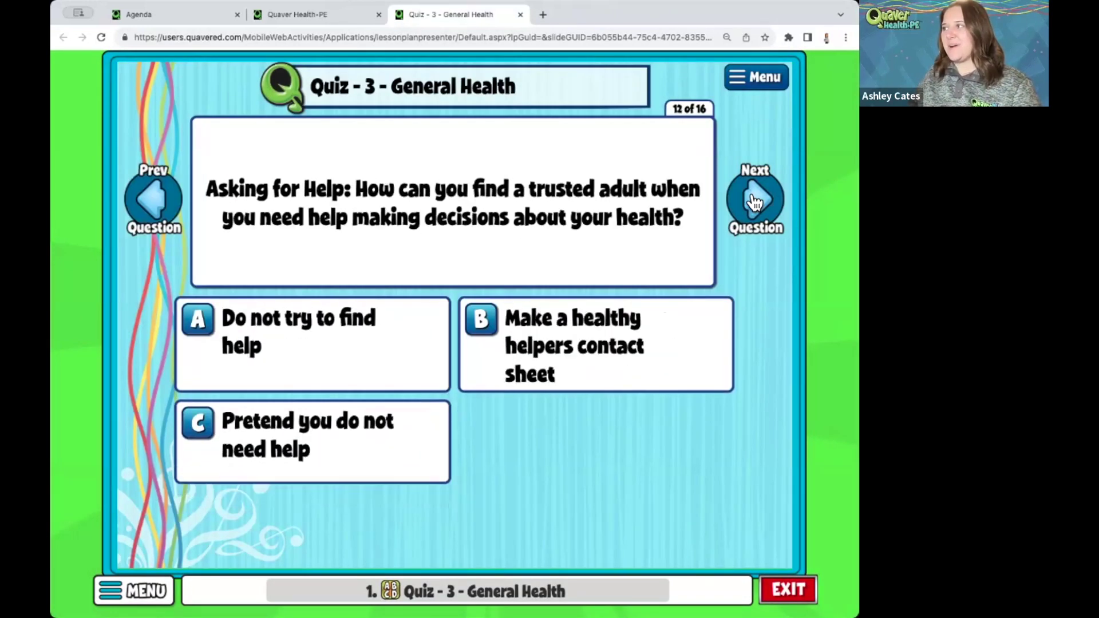
click(755, 201)
click(754, 201)
click(755, 200)
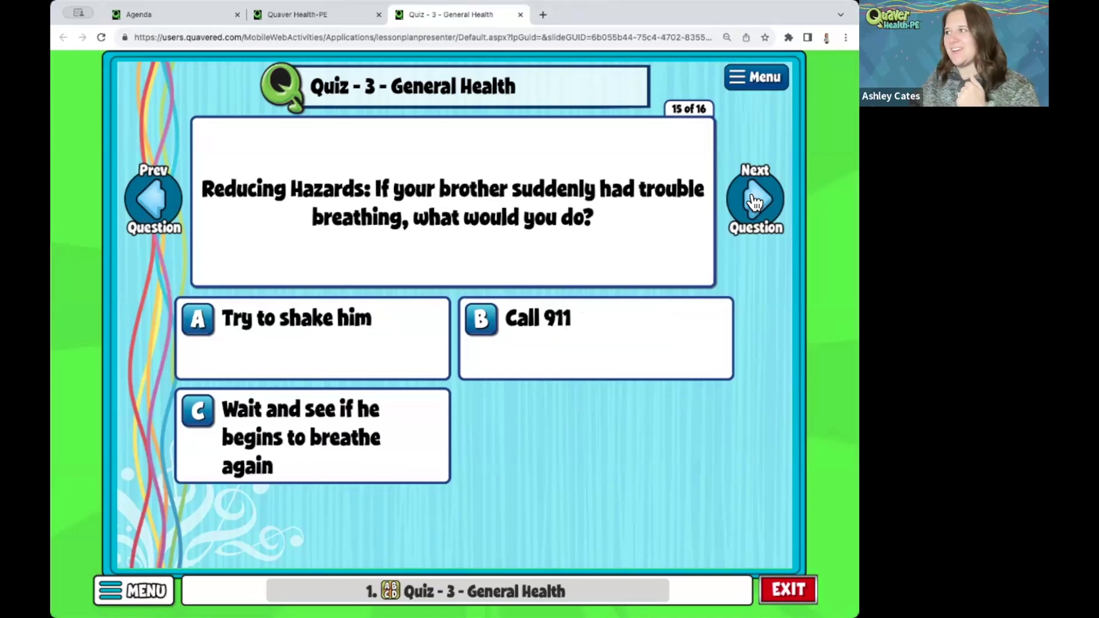
click(755, 200)
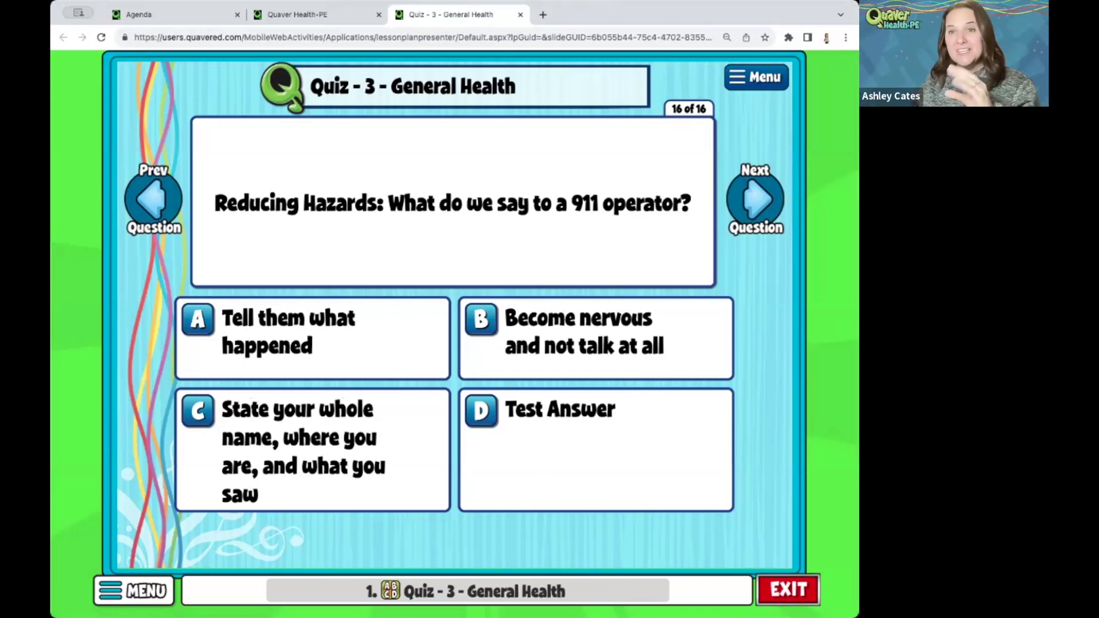
click(789, 589)
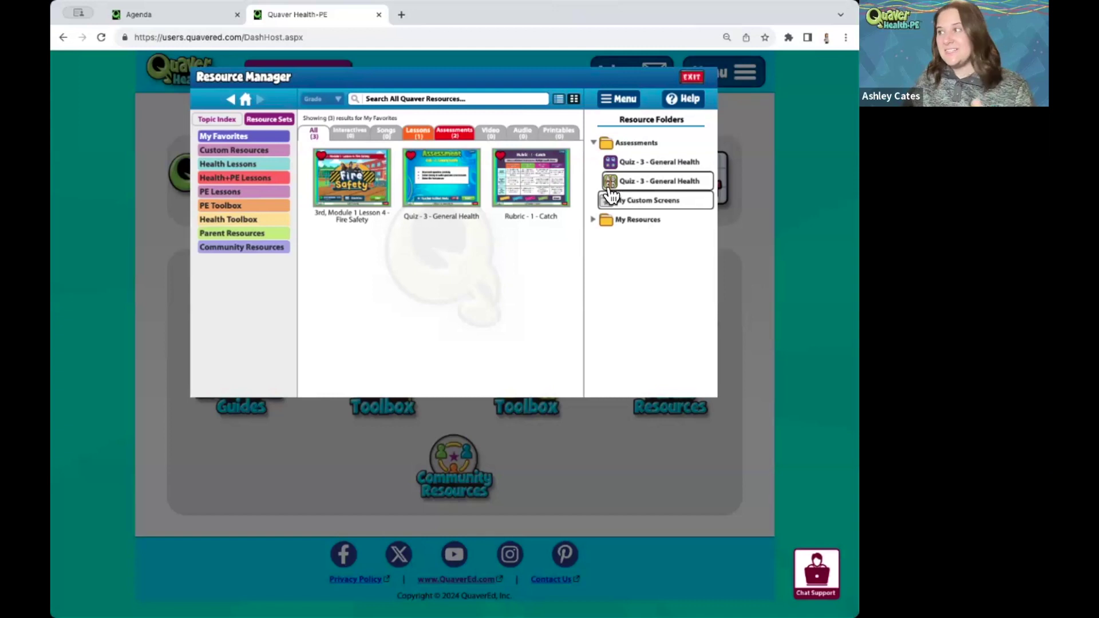
Step: Move Rubric - 1 - Catch into the Assessments folder, then preview it and show its options menu
click(532, 195)
drag(537, 178, 612, 139)
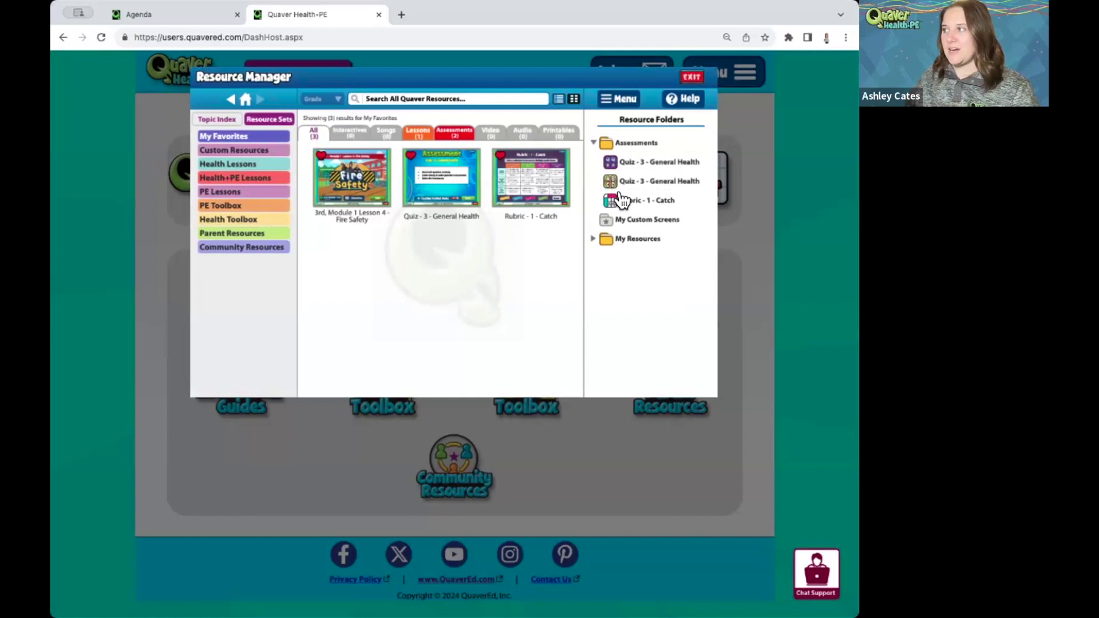
click(626, 201)
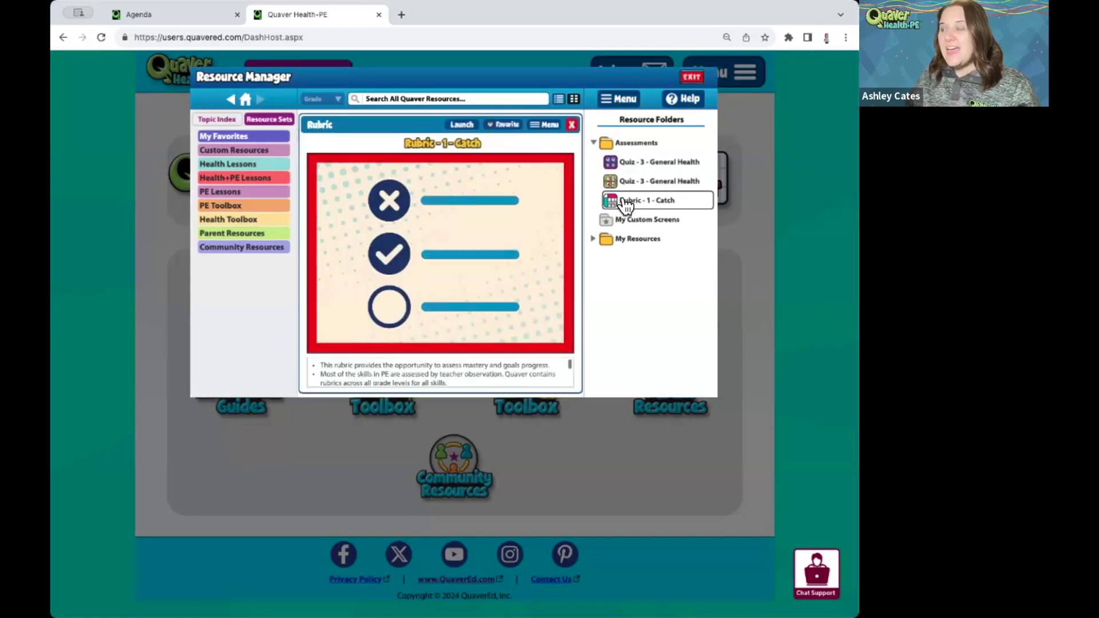
click(543, 124)
Step: Edit the rubric: delete two criteria rows and the Limited Progress column, leaving one skill row
click(494, 181)
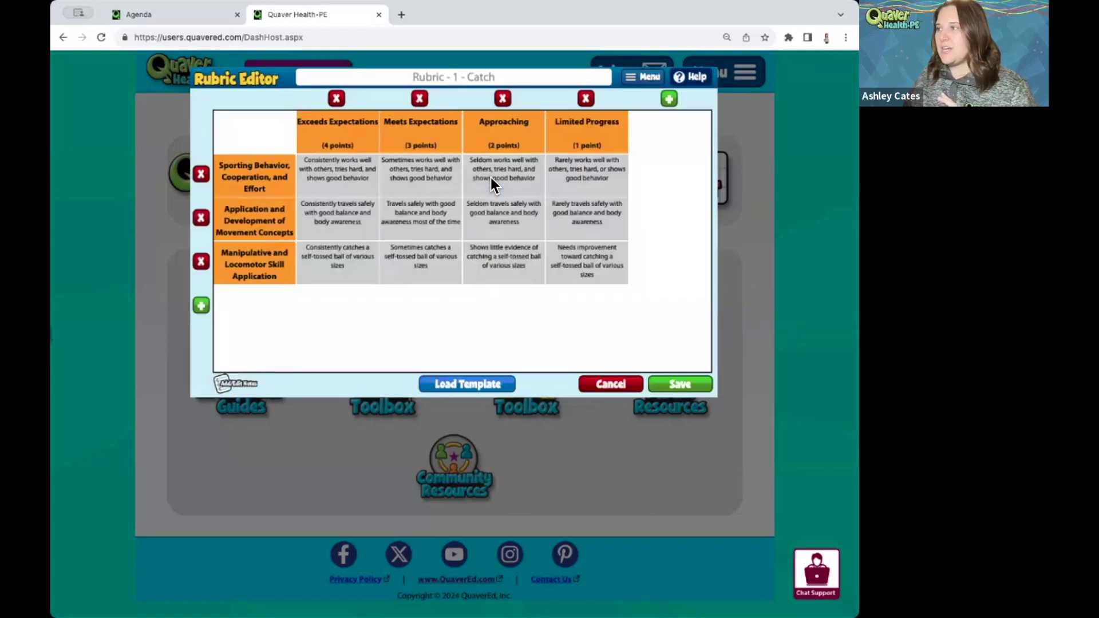
click(201, 175)
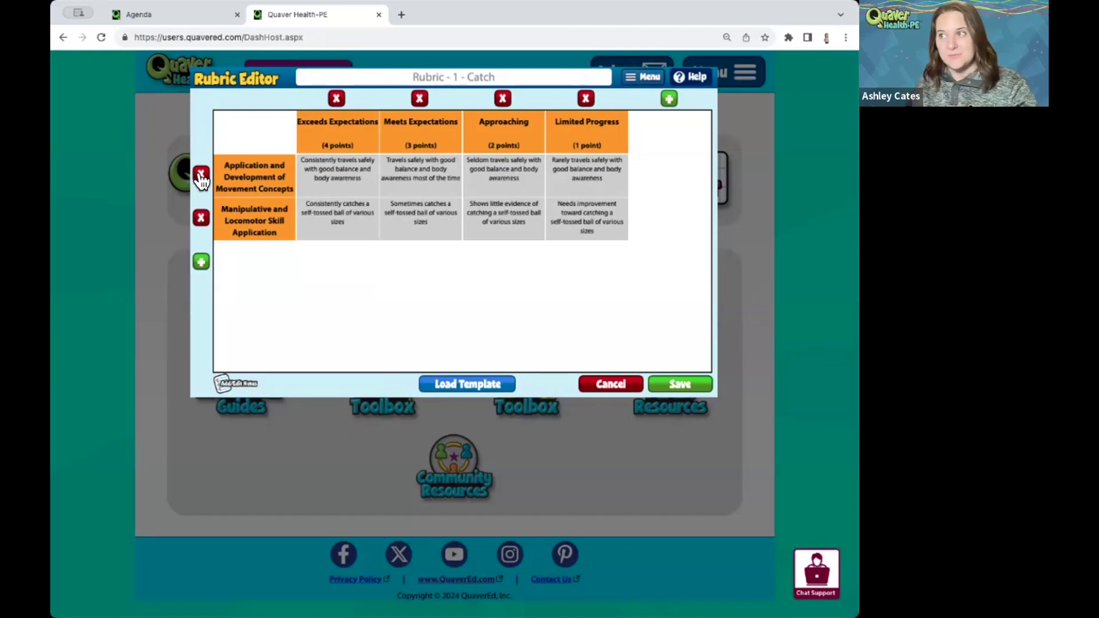
click(201, 174)
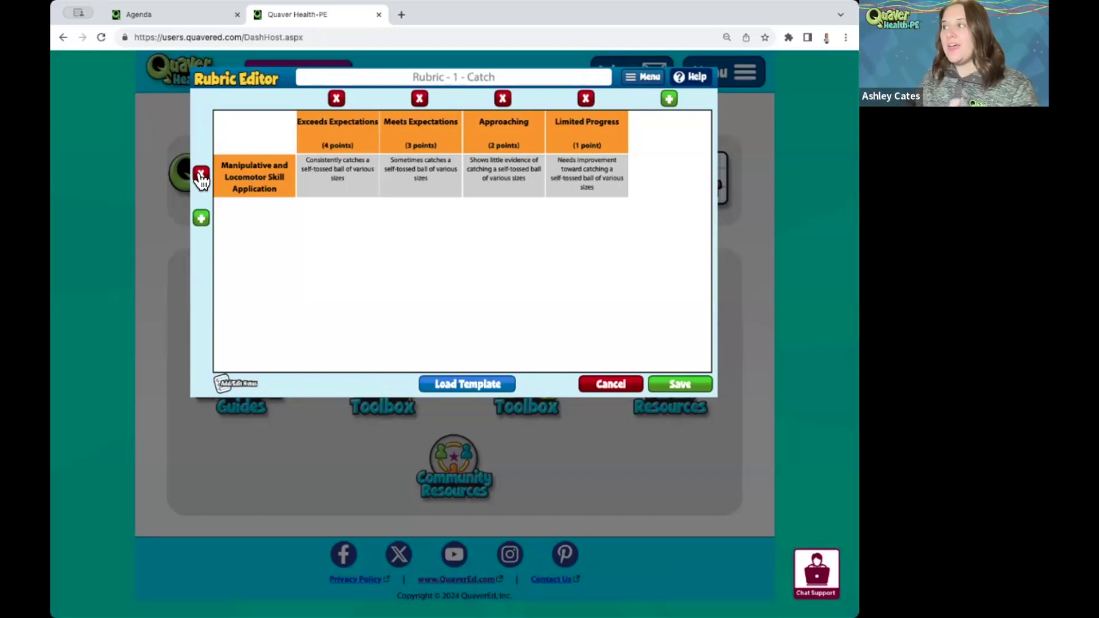
click(584, 99)
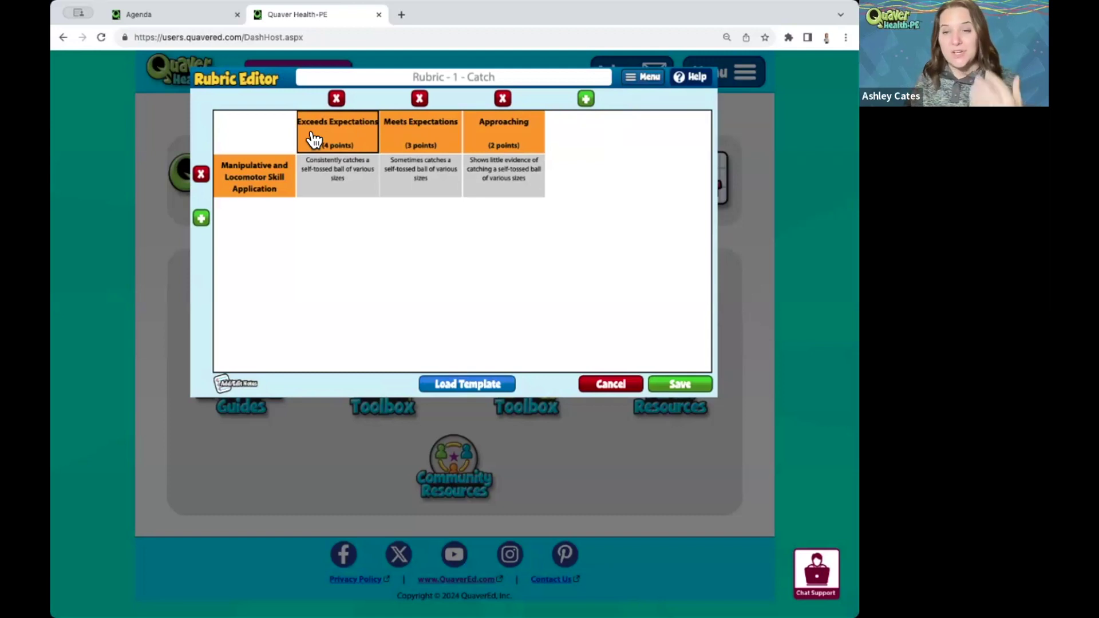
click(314, 168)
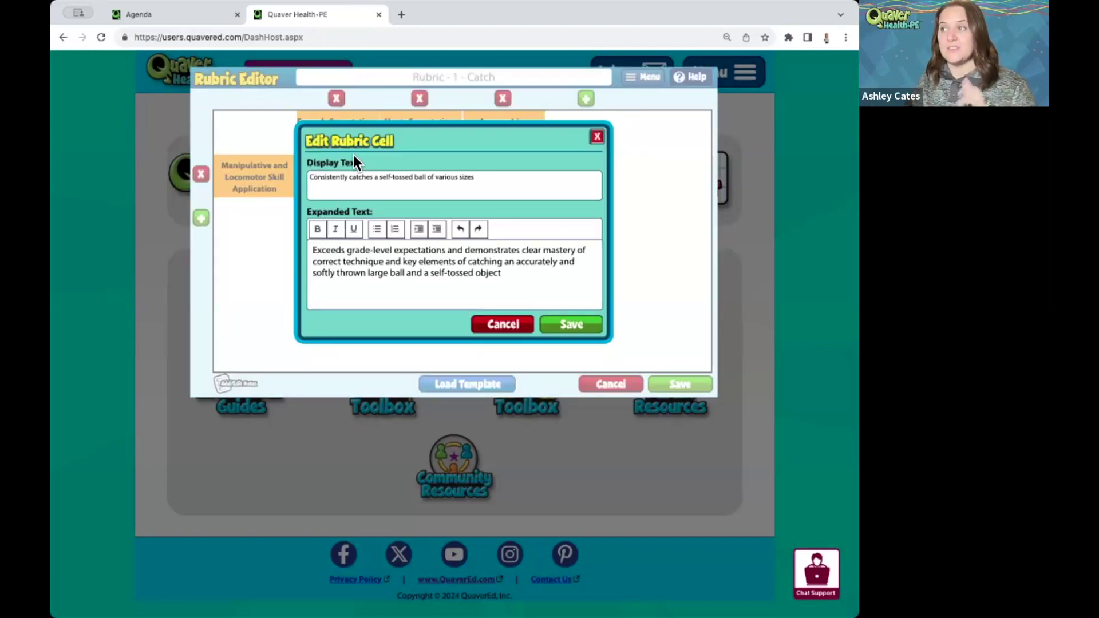
click(502, 327)
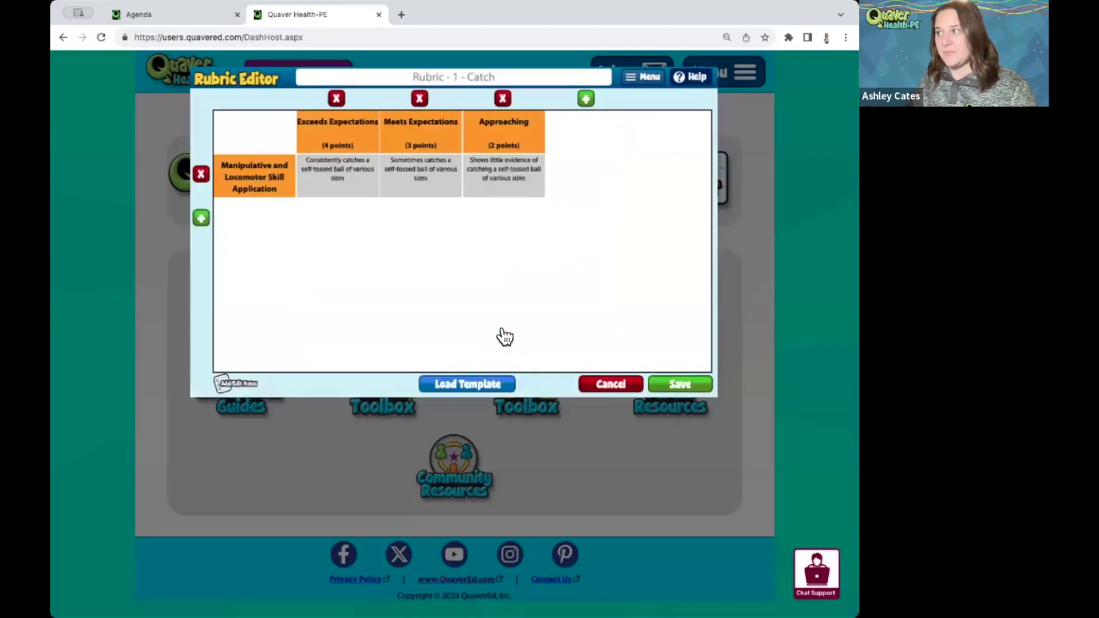
Step: Save the trimmed Rubric - 1 - Catch and launch it
click(687, 388)
click(451, 282)
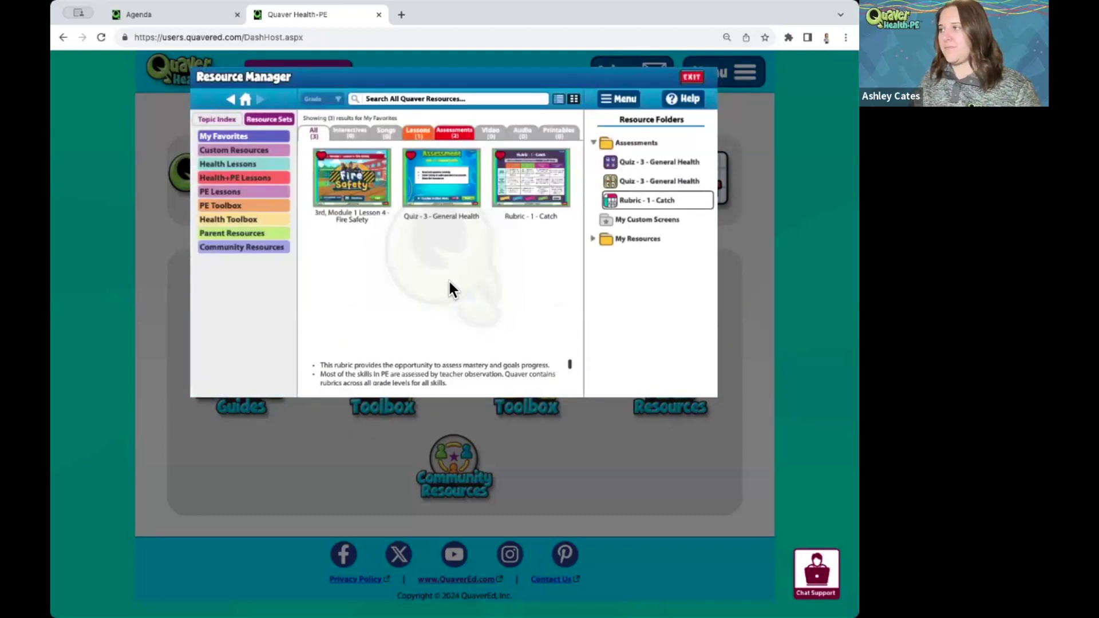
right_click(637, 204)
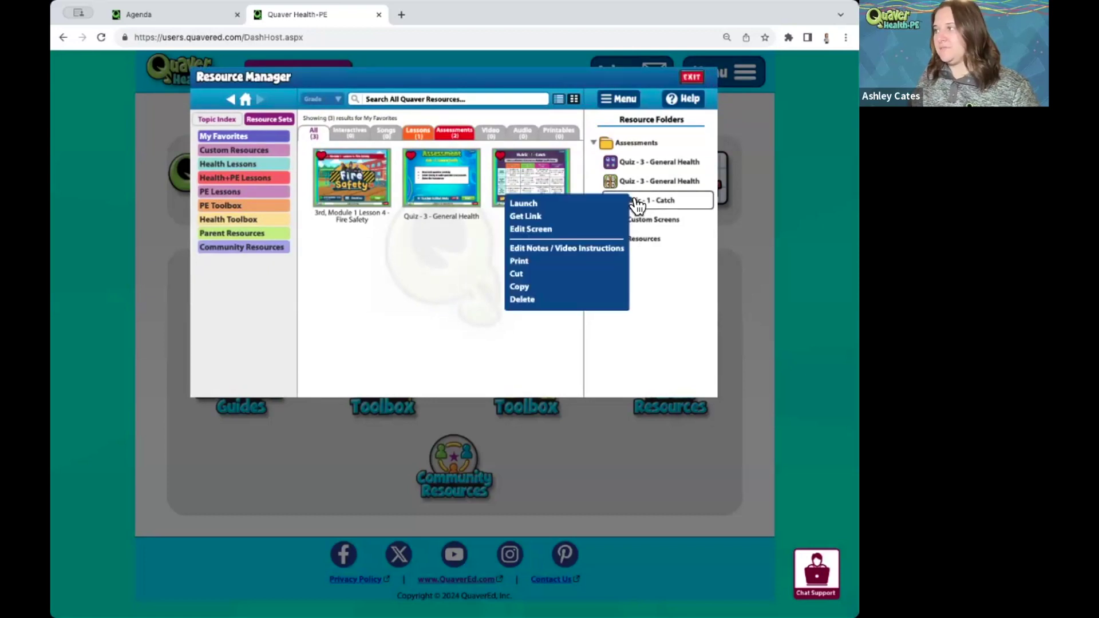
click(576, 203)
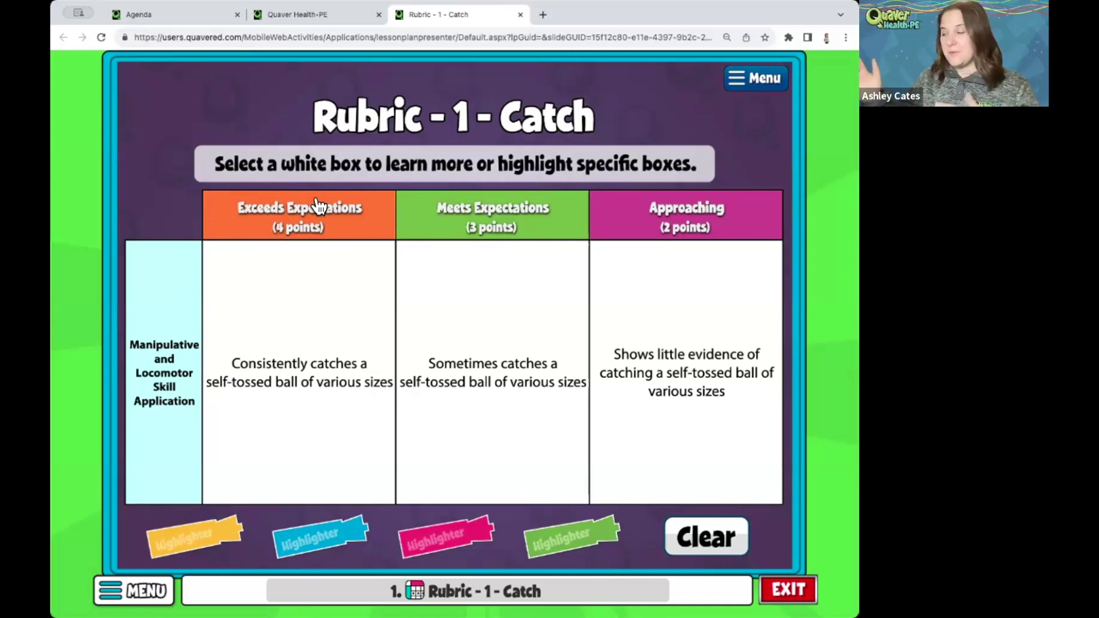
Step: Exit the rubric presentation and close the Resource Manager
click(799, 586)
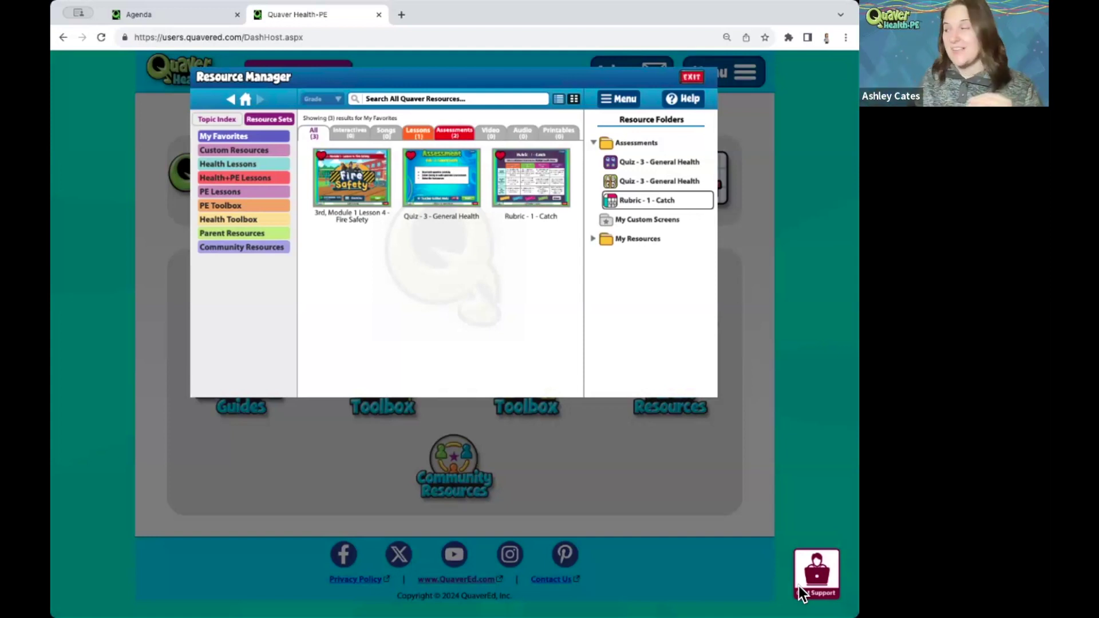
click(692, 78)
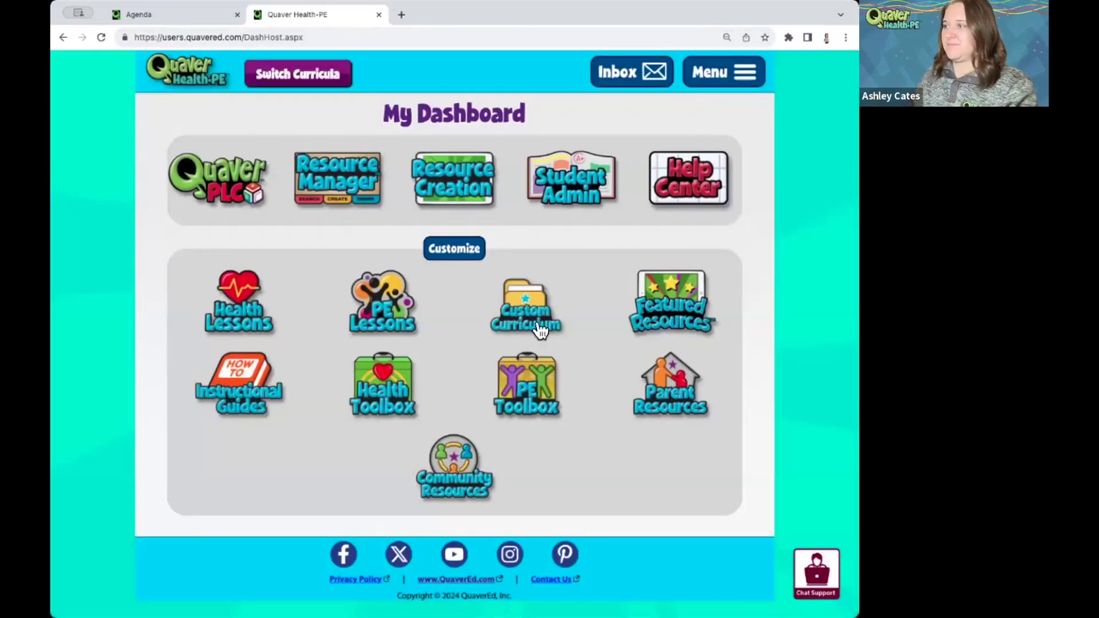
Step: Start a new Quiz Challenge in Resource Creation and title it 'Test'
click(439, 174)
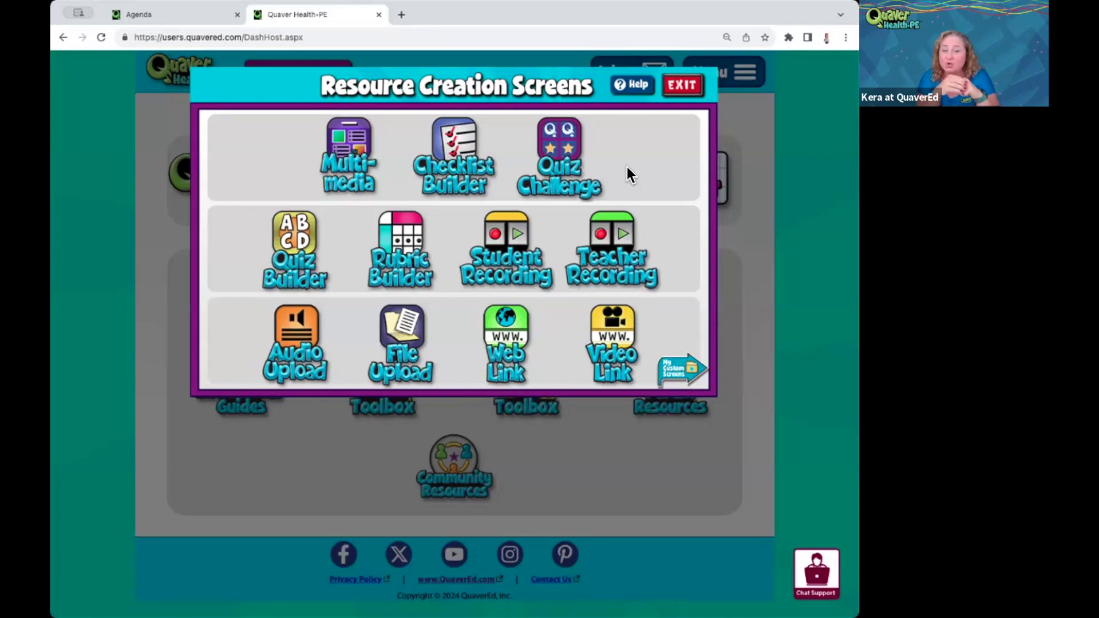
click(563, 156)
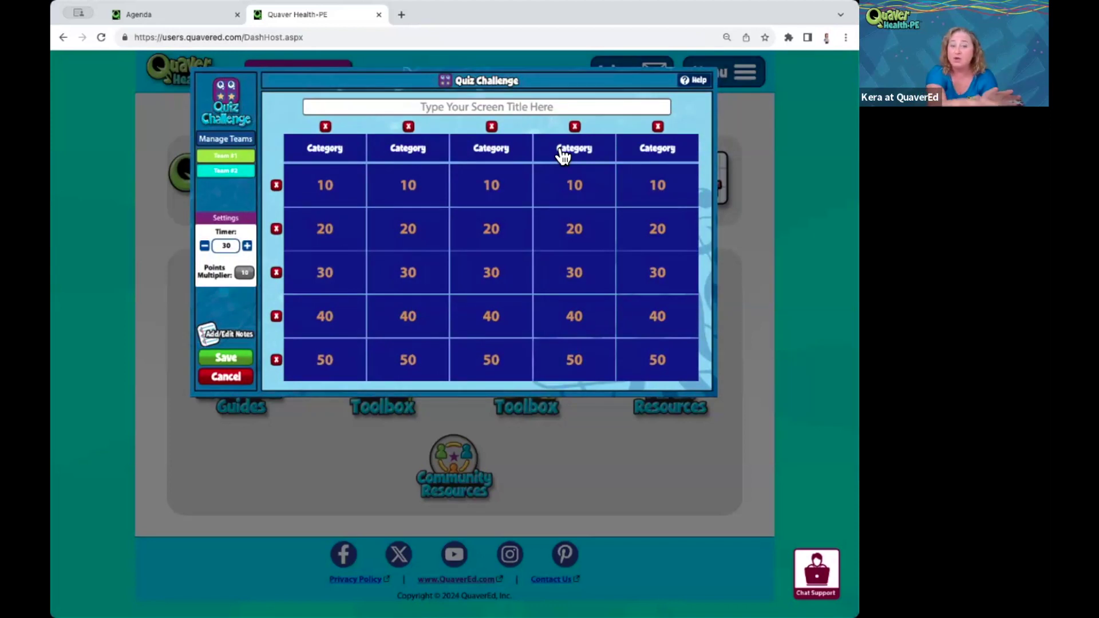
click(538, 108)
text(Test)
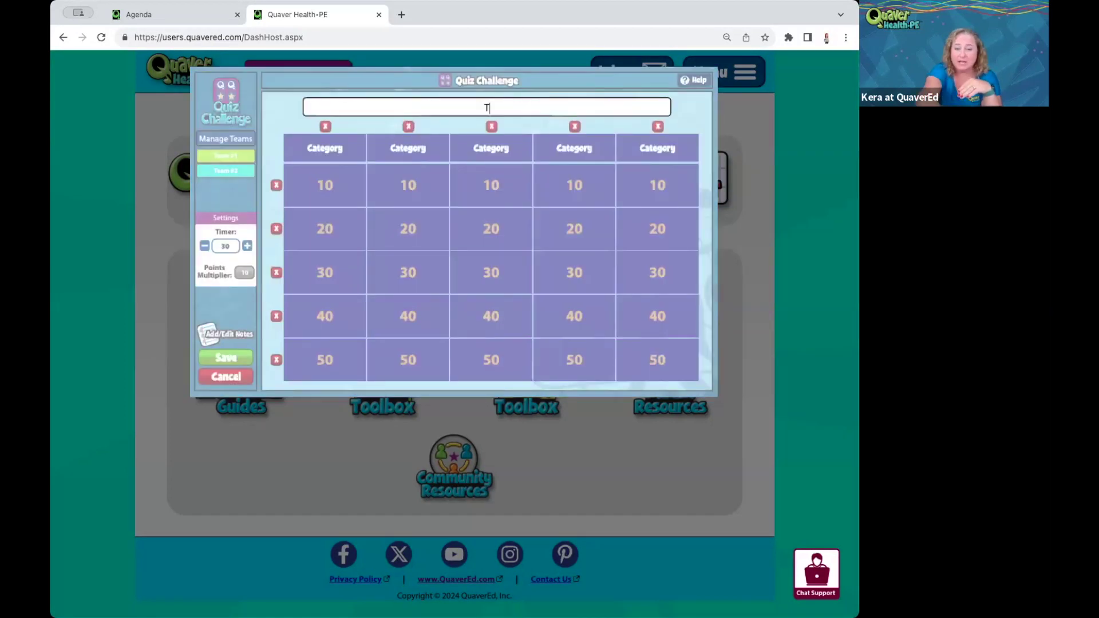
Step: Delete four category columns, leaving a single category worth 10–50 points
click(321, 153)
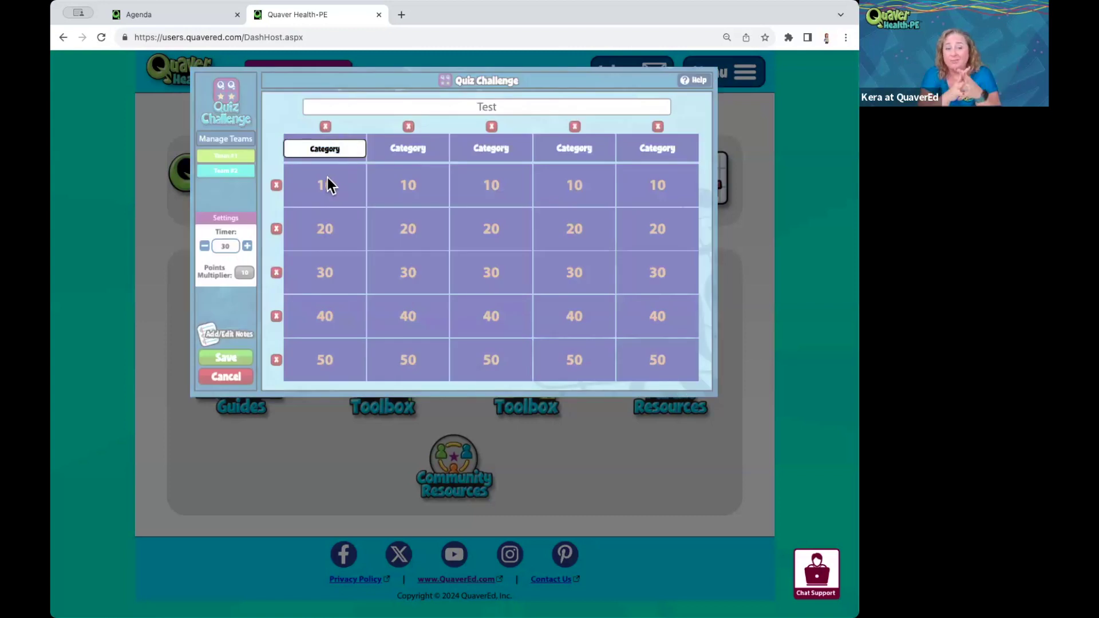
click(327, 177)
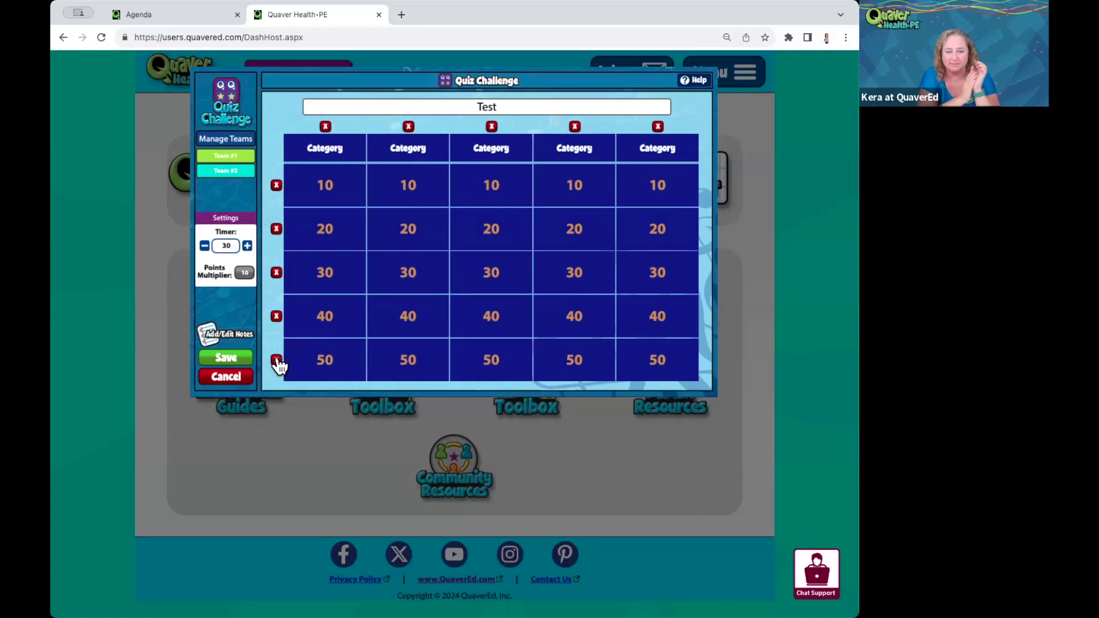
click(658, 127)
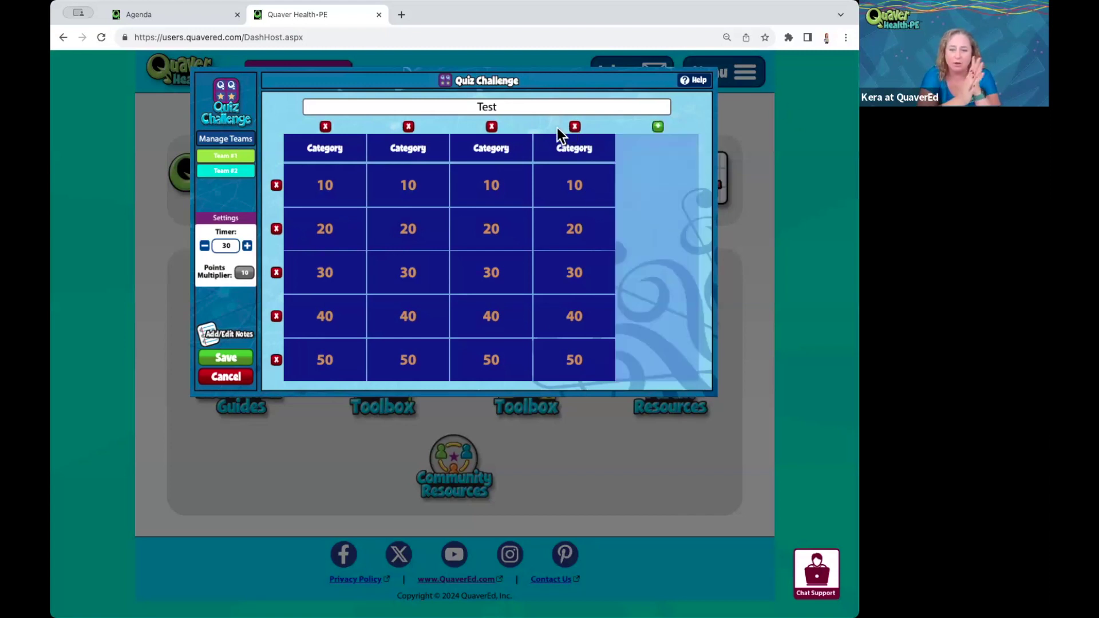
click(492, 126)
click(409, 127)
click(407, 127)
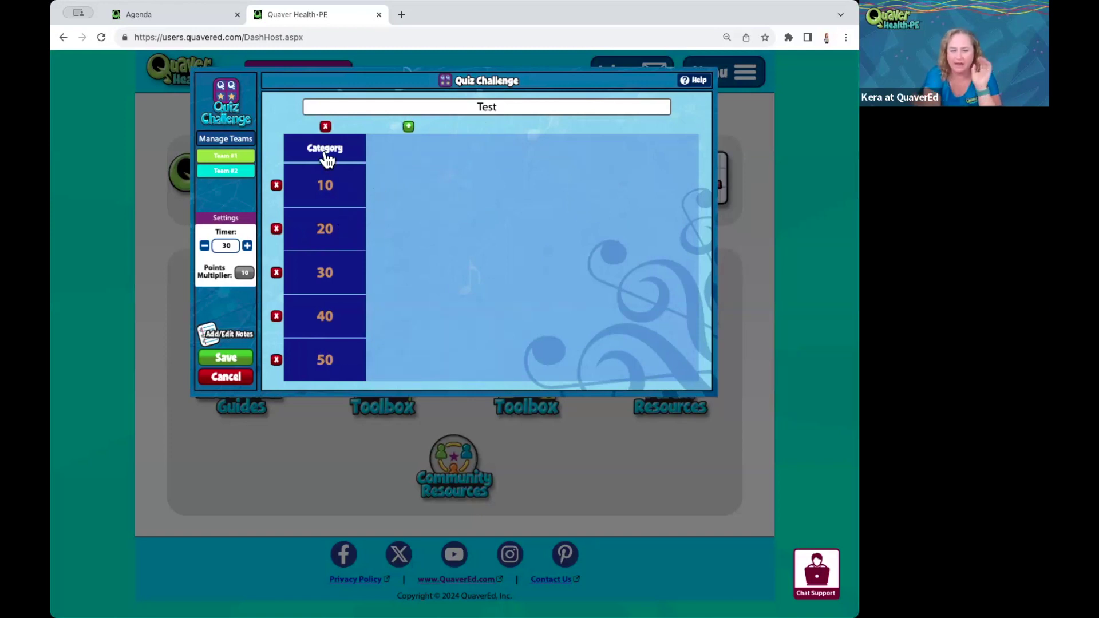
Step: Replace the 10-point question text with 'What is your favorite color?'
click(322, 192)
click(413, 108)
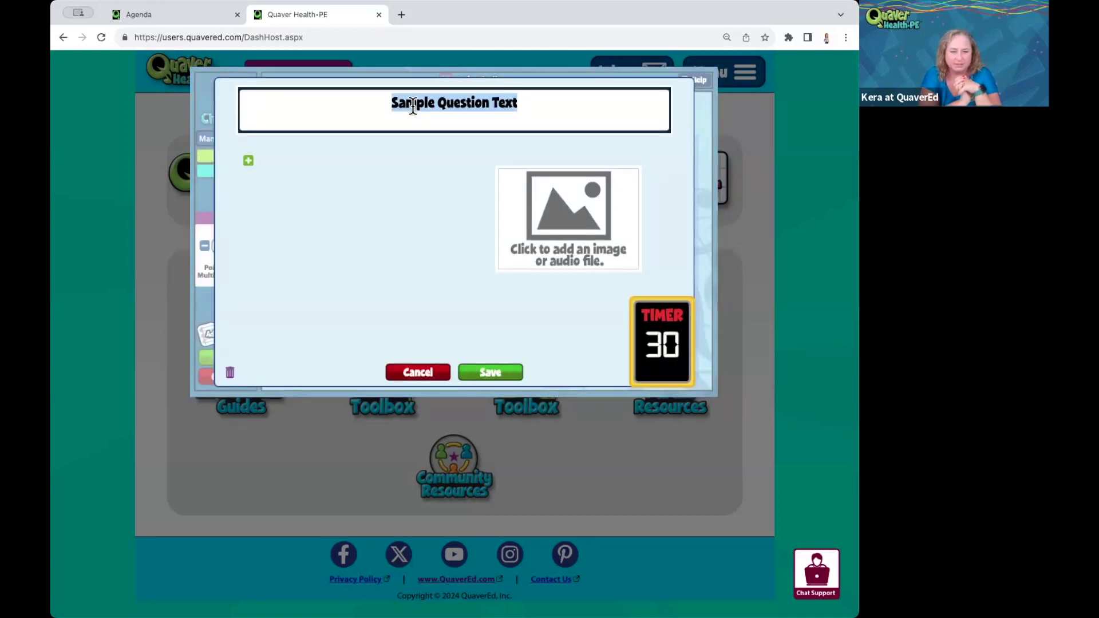
text(What )
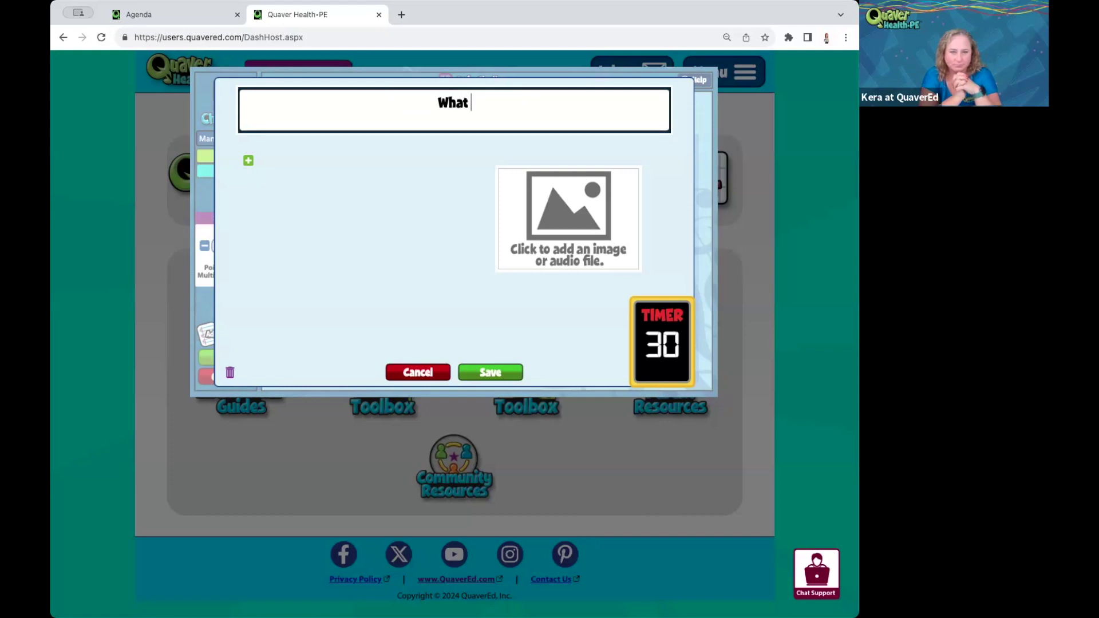
text(is your)
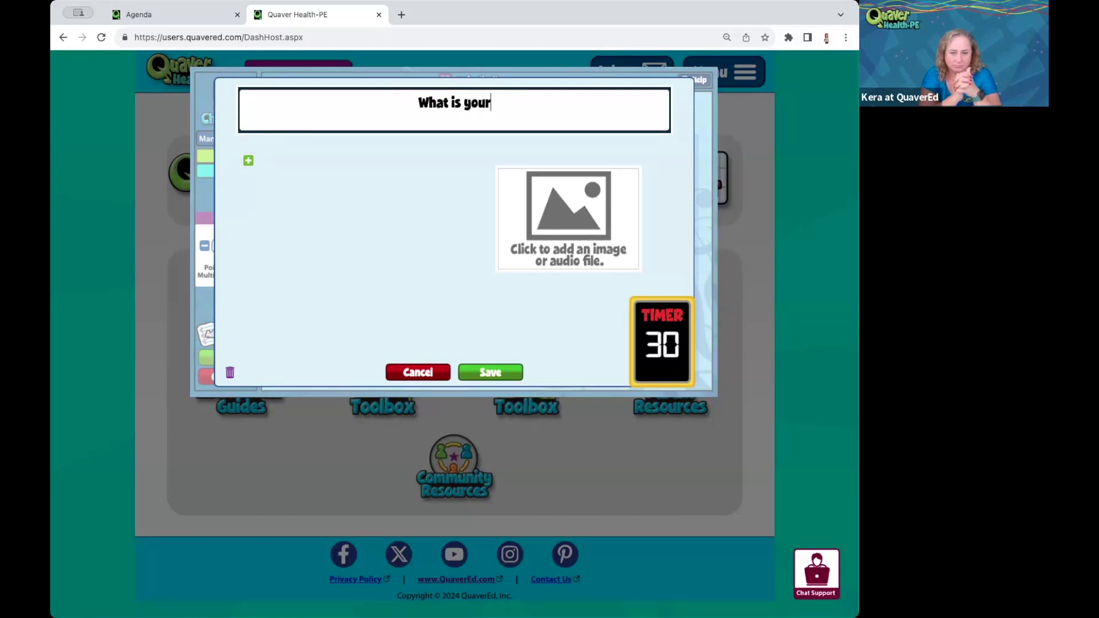
text( favorite color?)
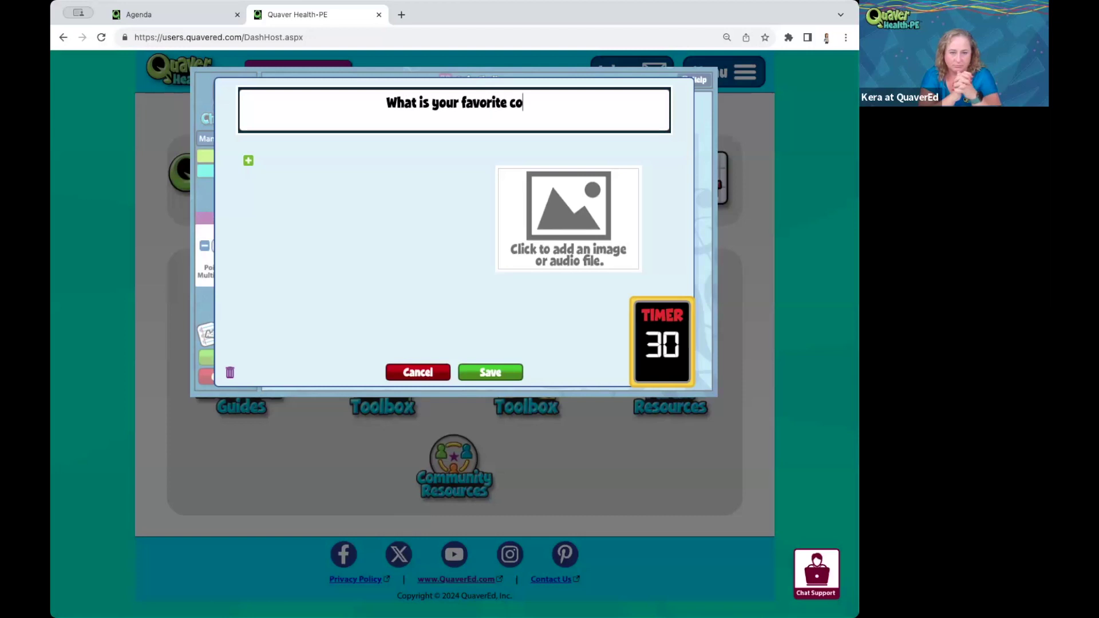
Step: Add answers Pink, Red and Blue, mark Red correct, and save the question and quiz challenge
click(249, 162)
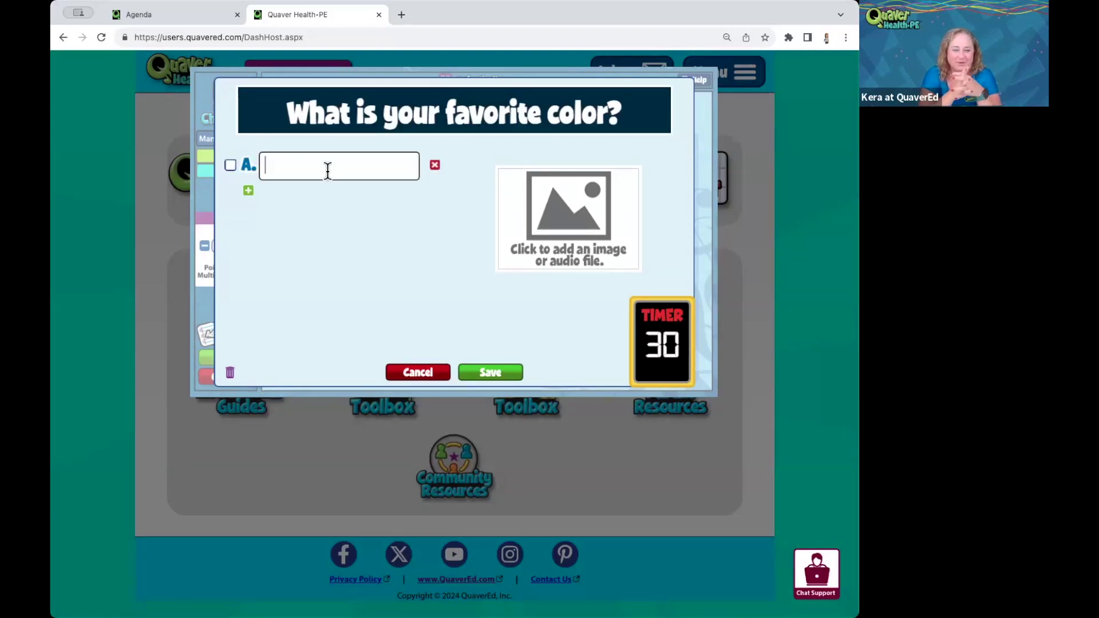
text(Pink)
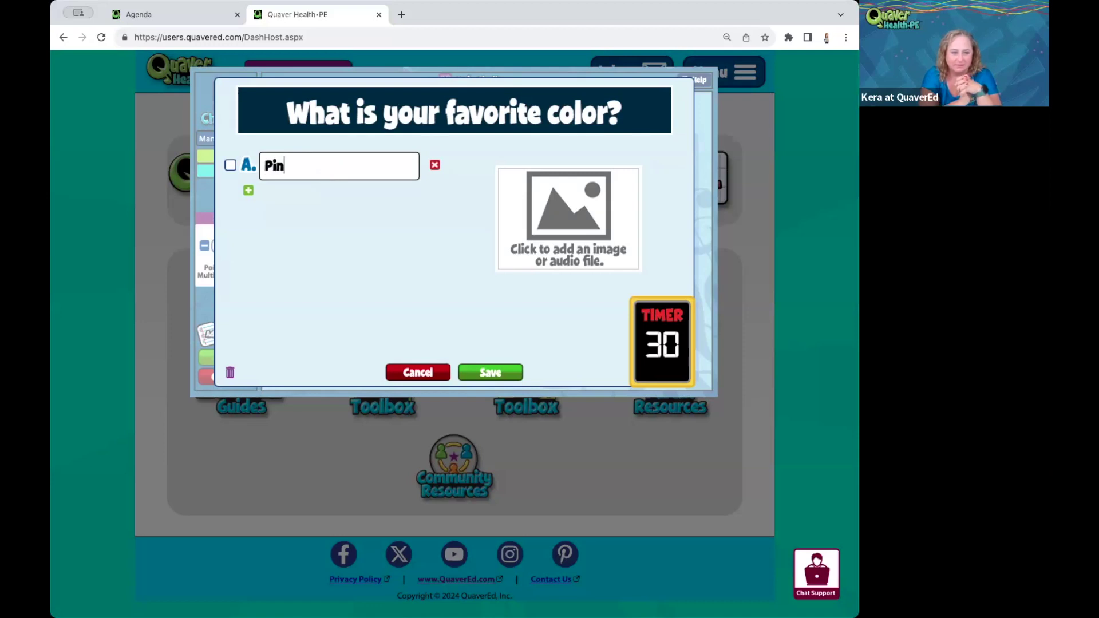
click(248, 193)
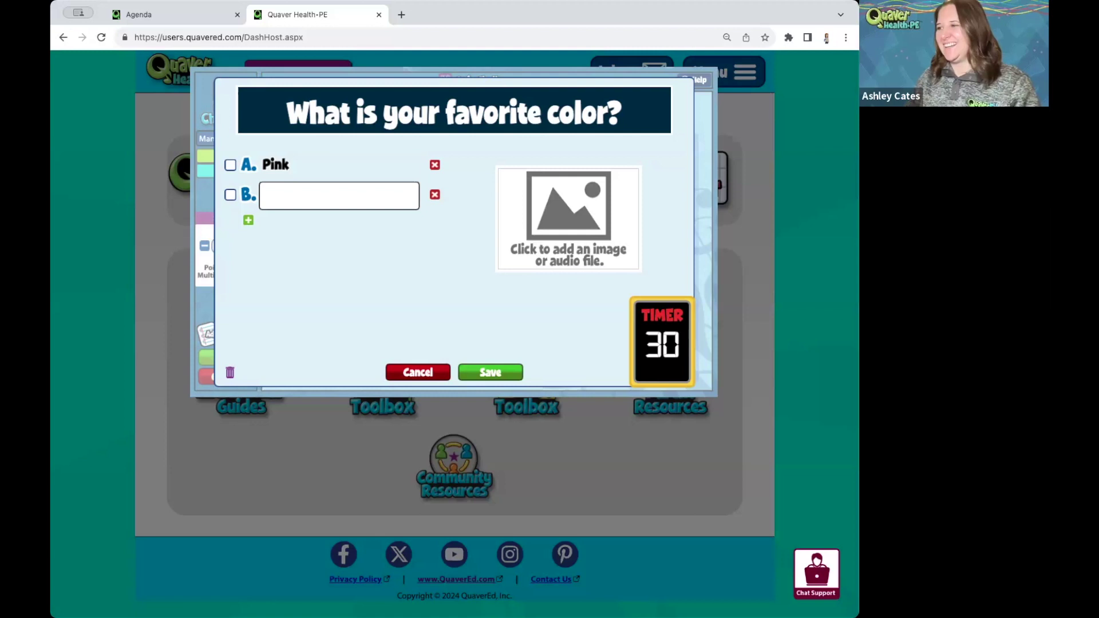
text(Red)
click(249, 221)
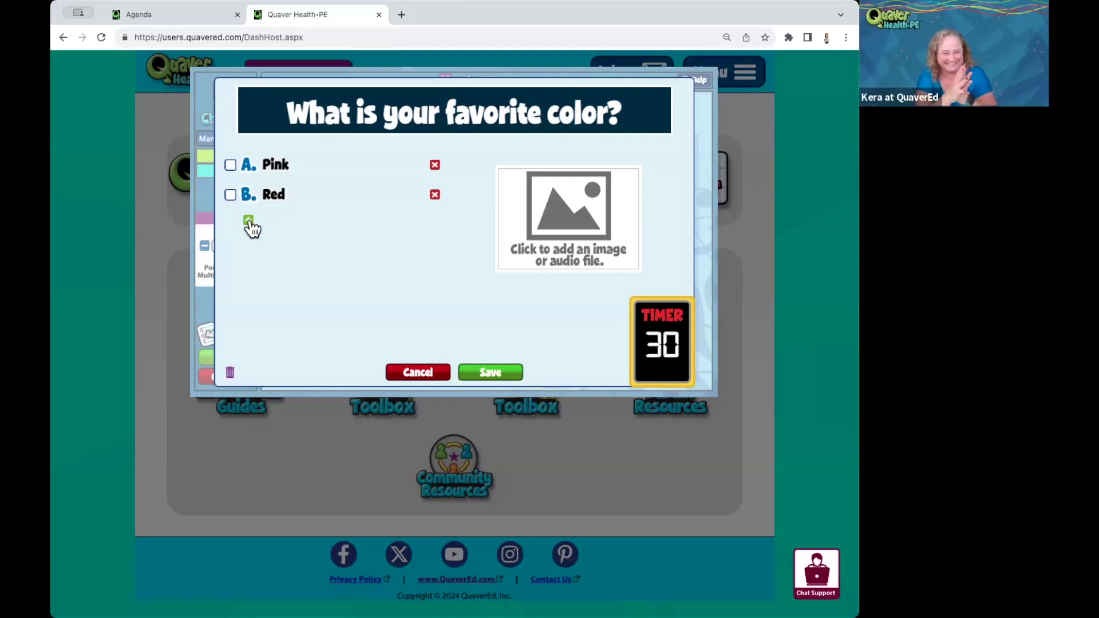
text(Blue)
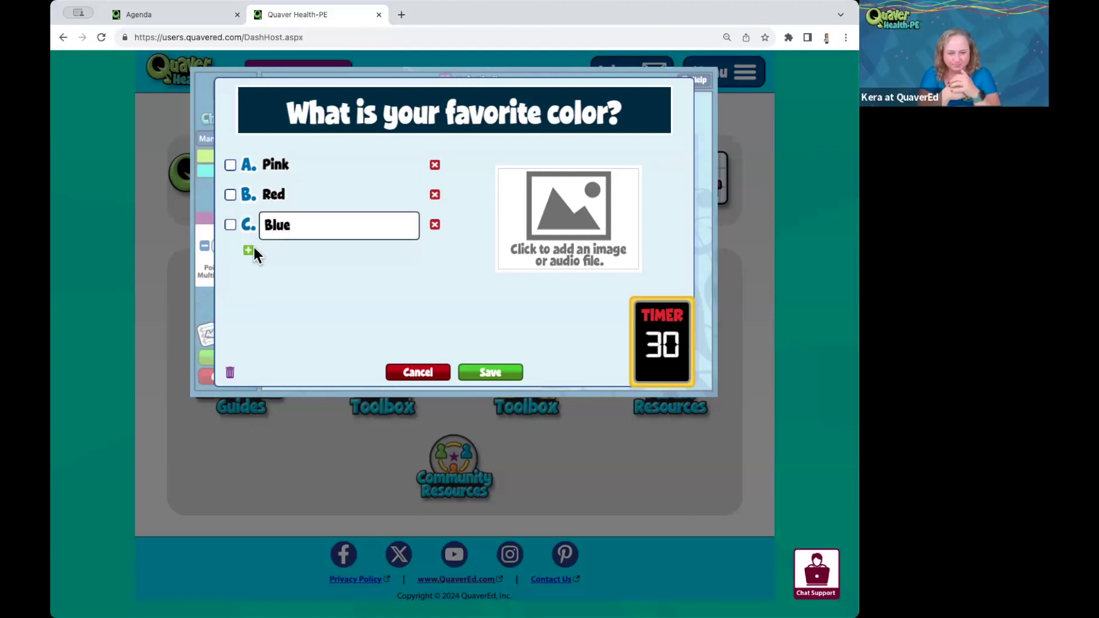
click(255, 224)
click(231, 197)
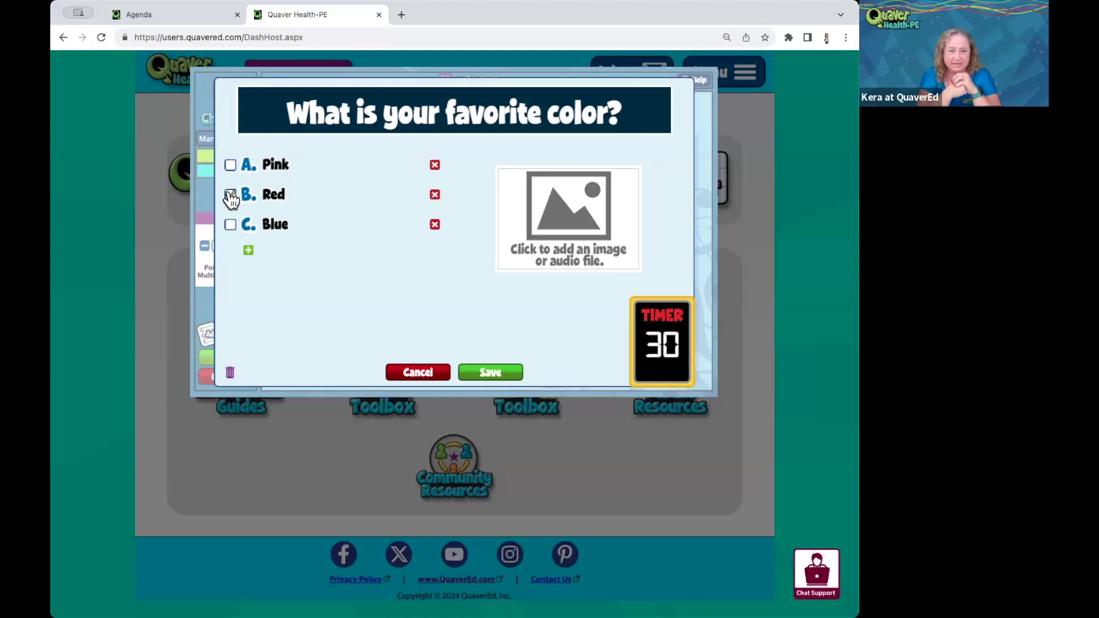
click(514, 375)
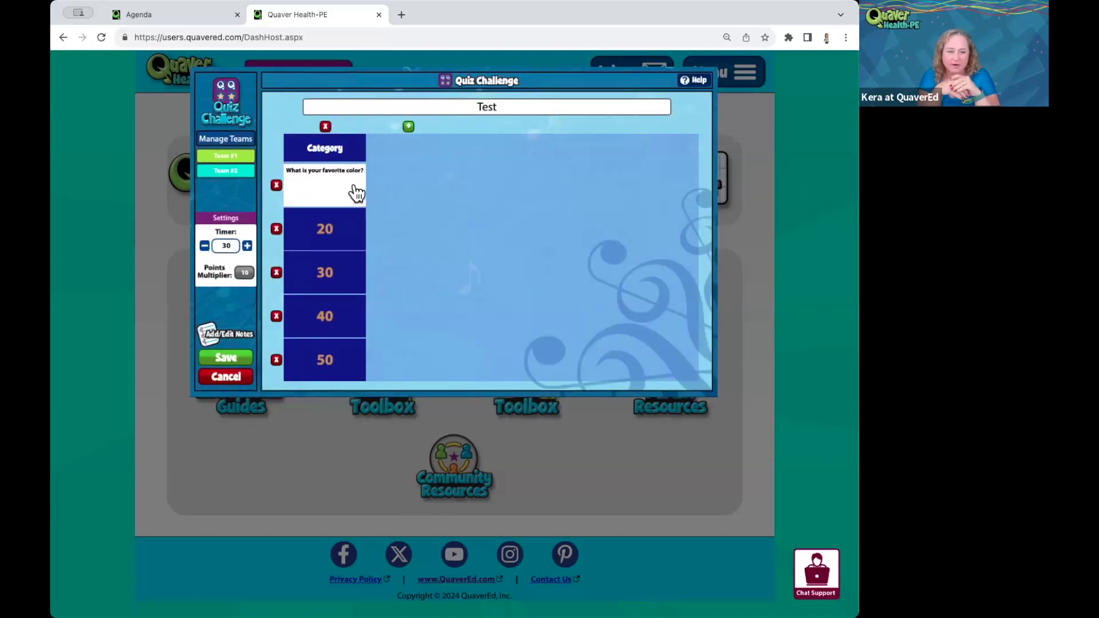
click(230, 361)
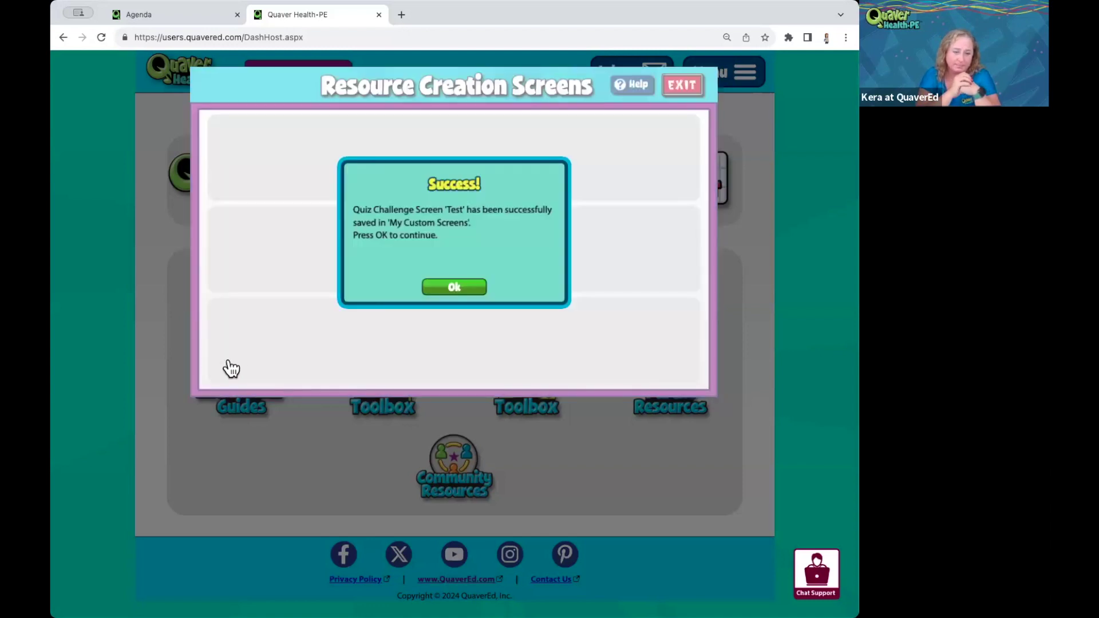
Step: Dismiss the save confirmation, then open the blank Quiz Builder and cancel out of it
click(447, 291)
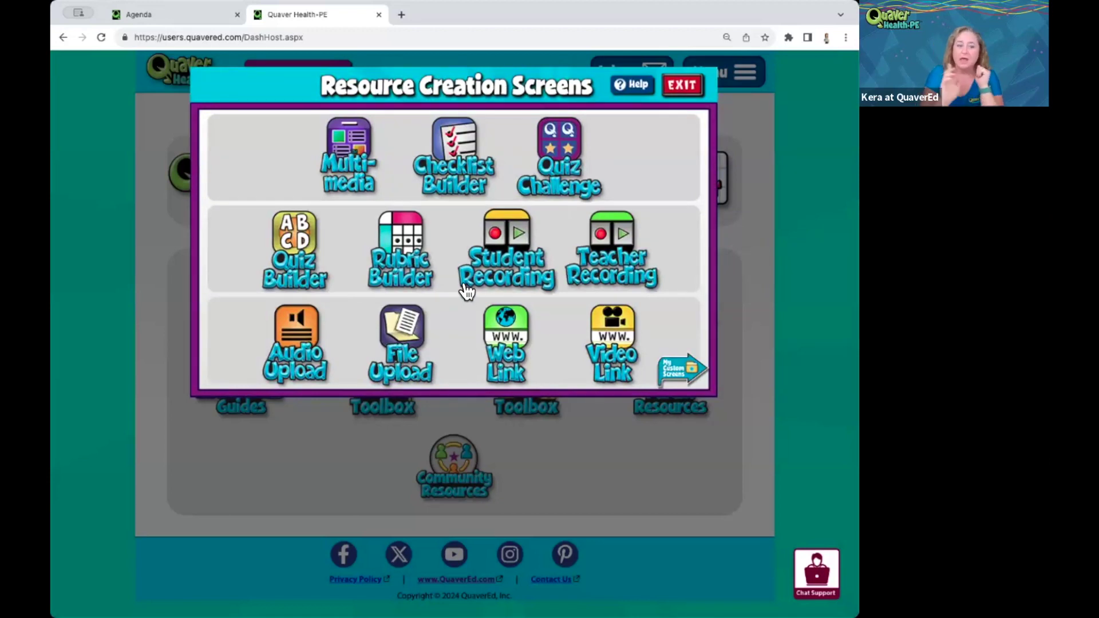
click(297, 237)
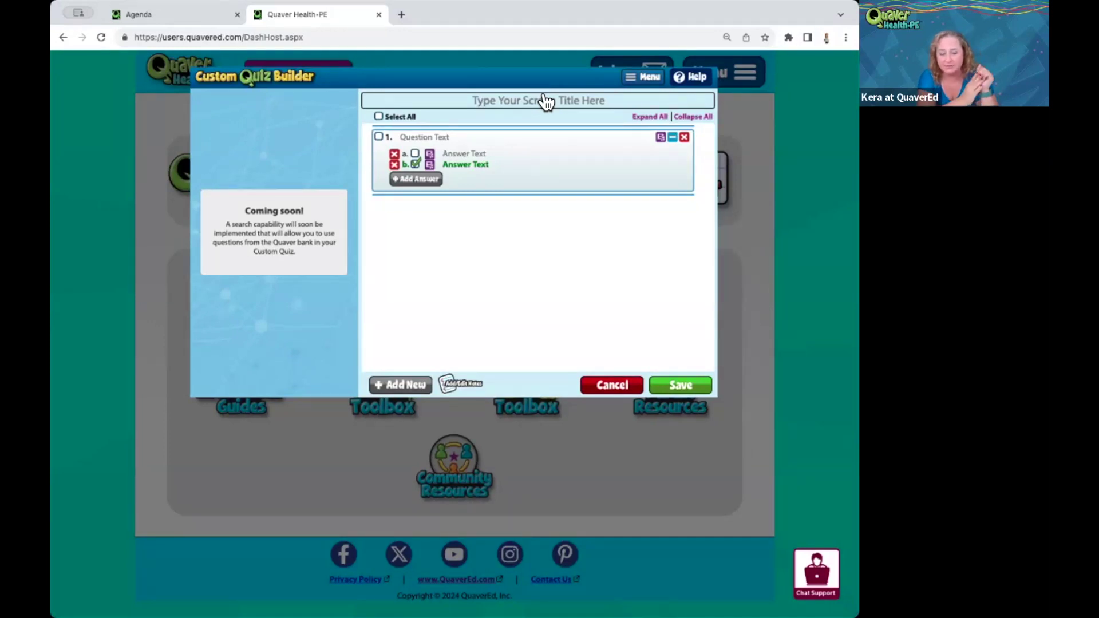
click(609, 392)
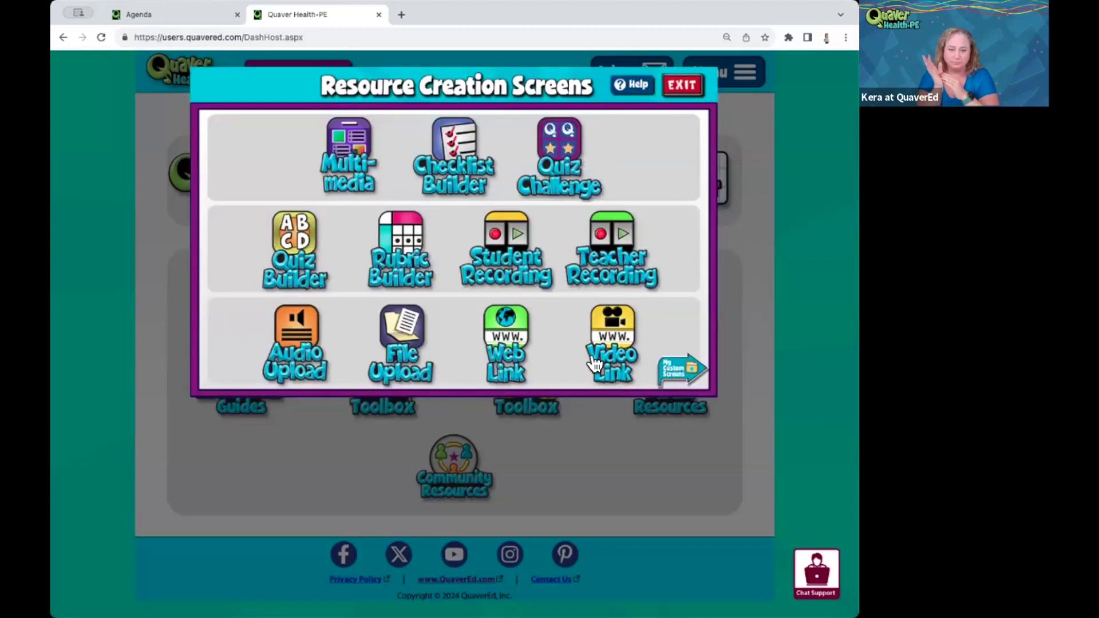
click(394, 245)
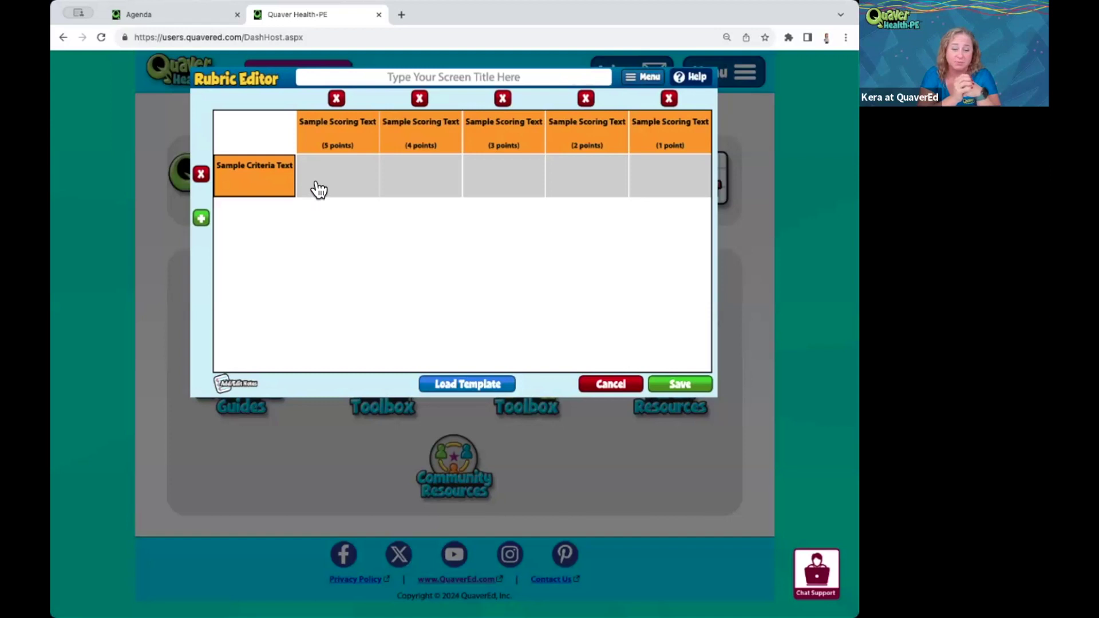
click(622, 386)
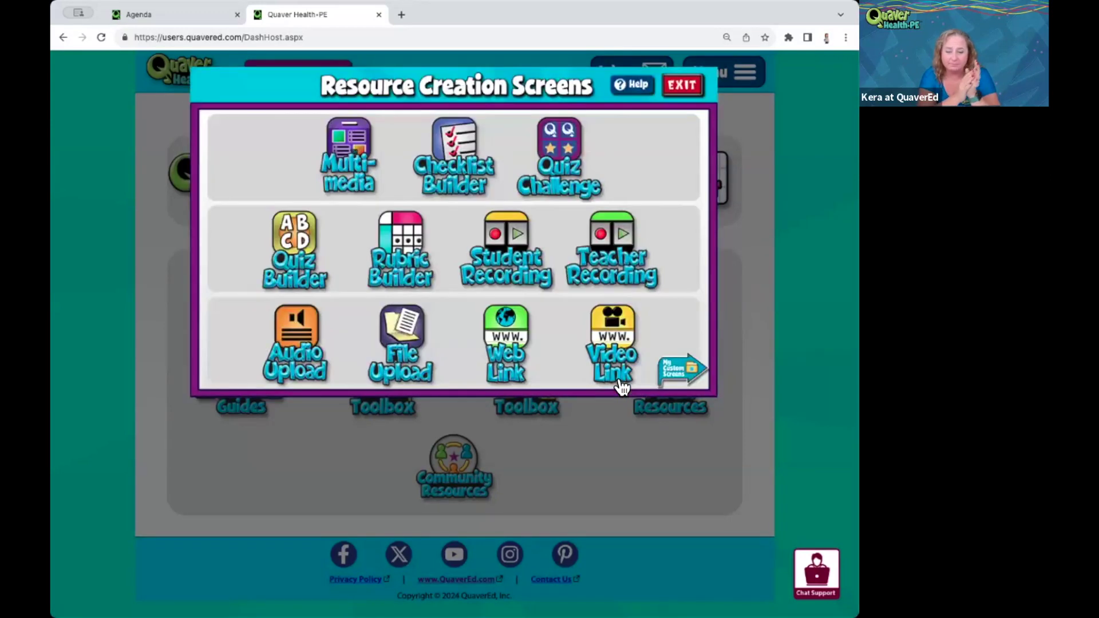
Step: Create a Student Recording screen titled 'Food Group Video', save it and confirm
click(493, 266)
click(494, 239)
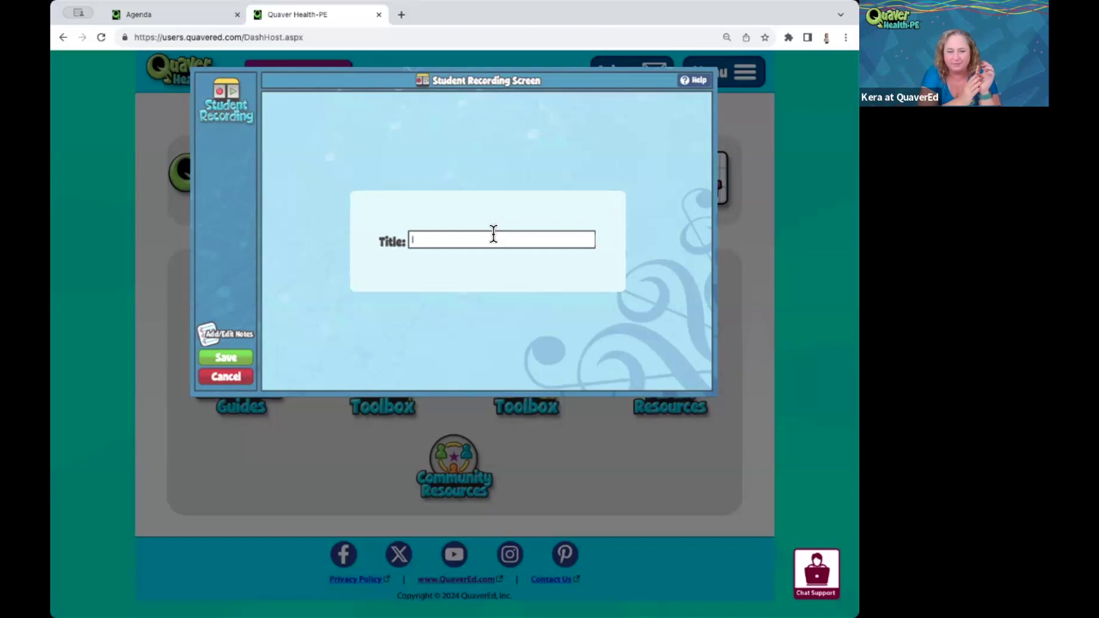
text(Food)
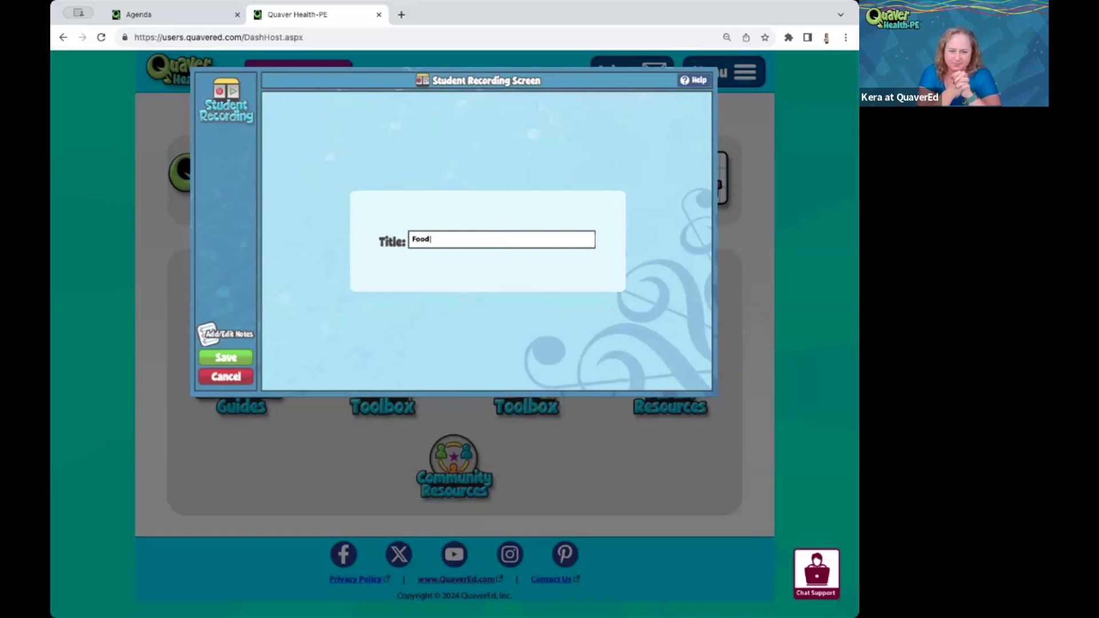
text( Group)
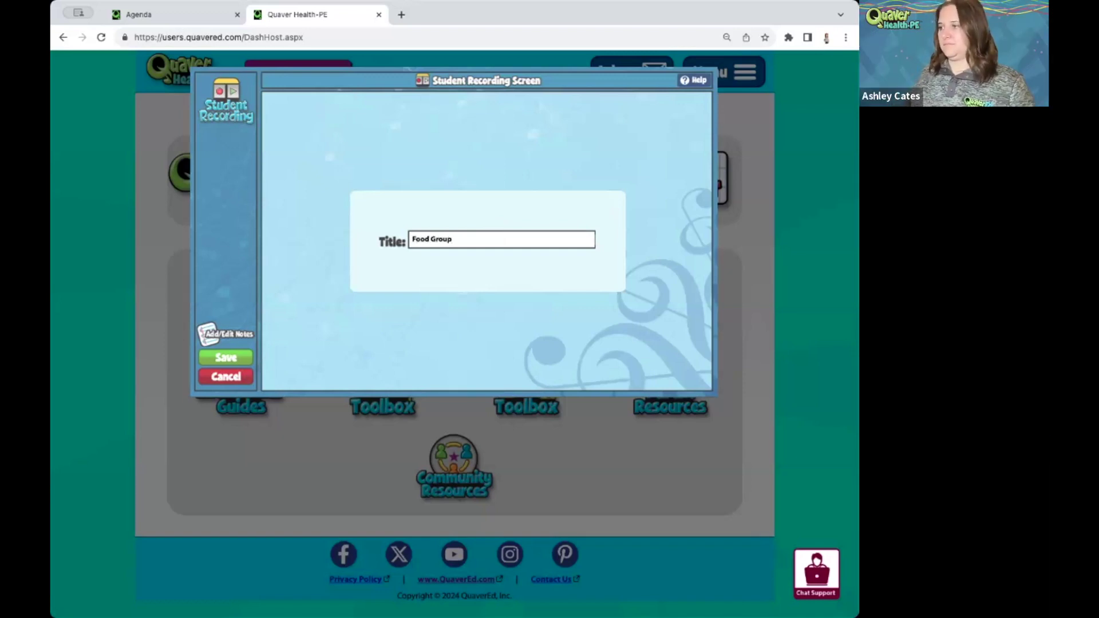
text( Video)
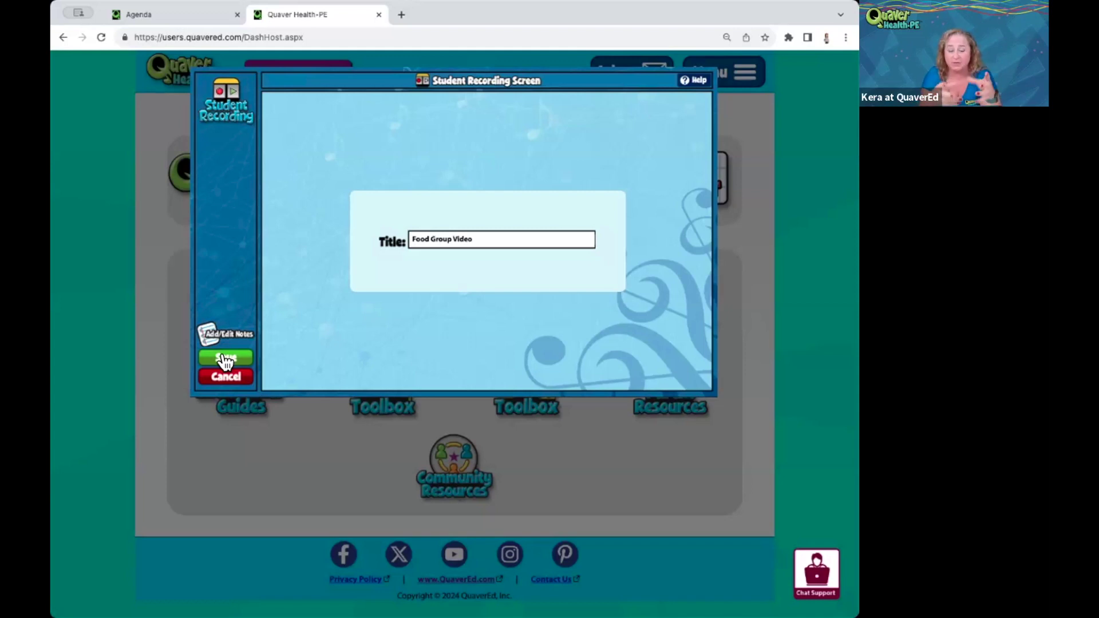
click(225, 359)
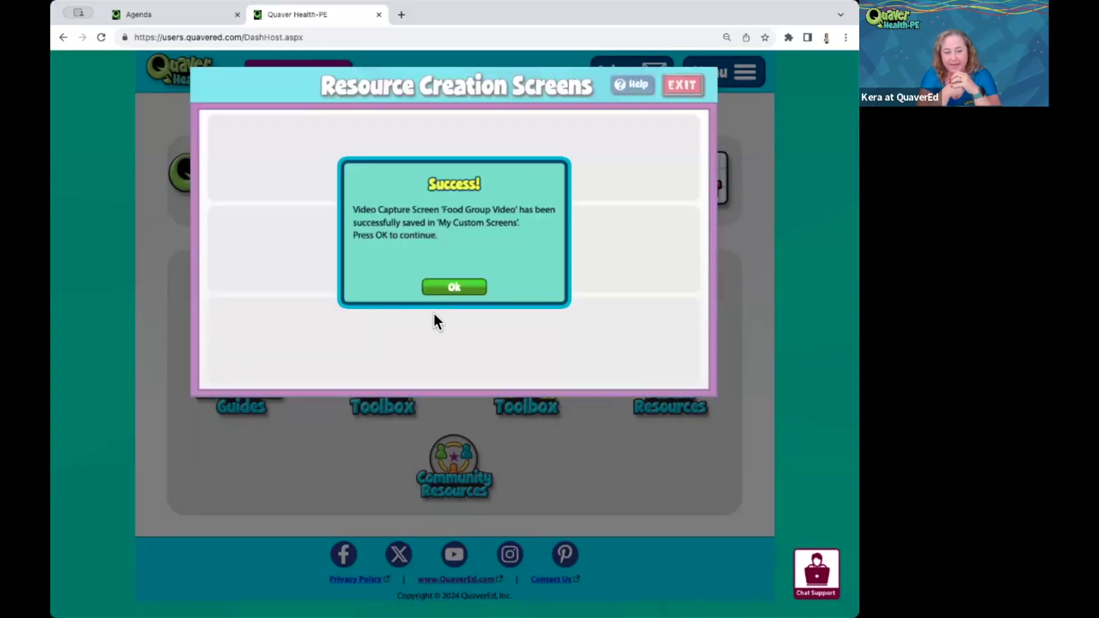
click(455, 287)
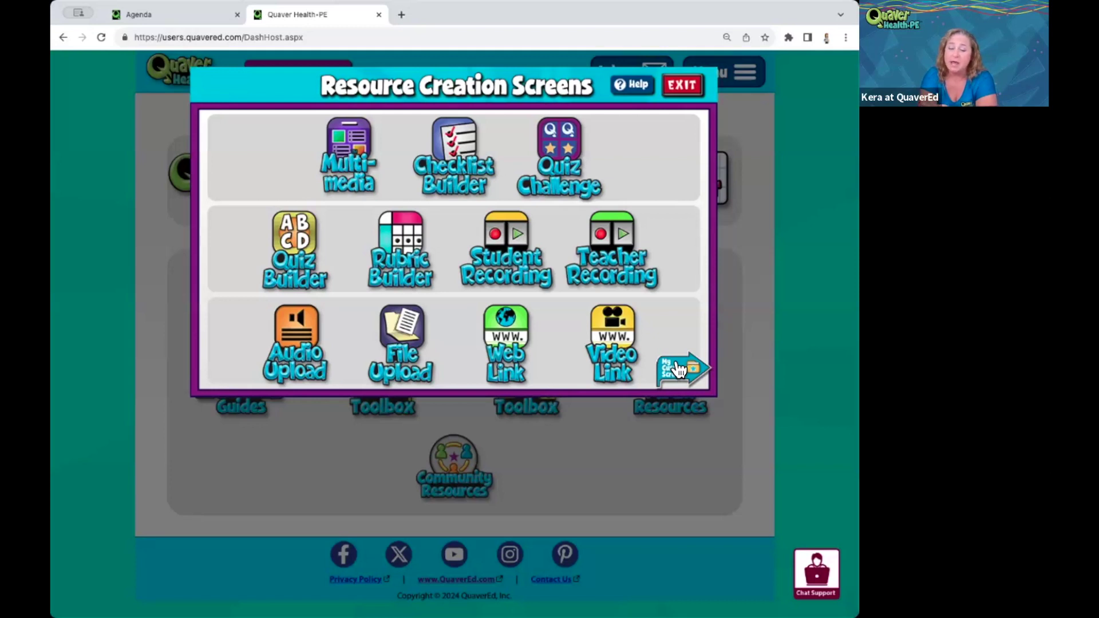
Step: Launch the saved Test quiz challenge from My Custom Screens and open its 10-point question
click(680, 369)
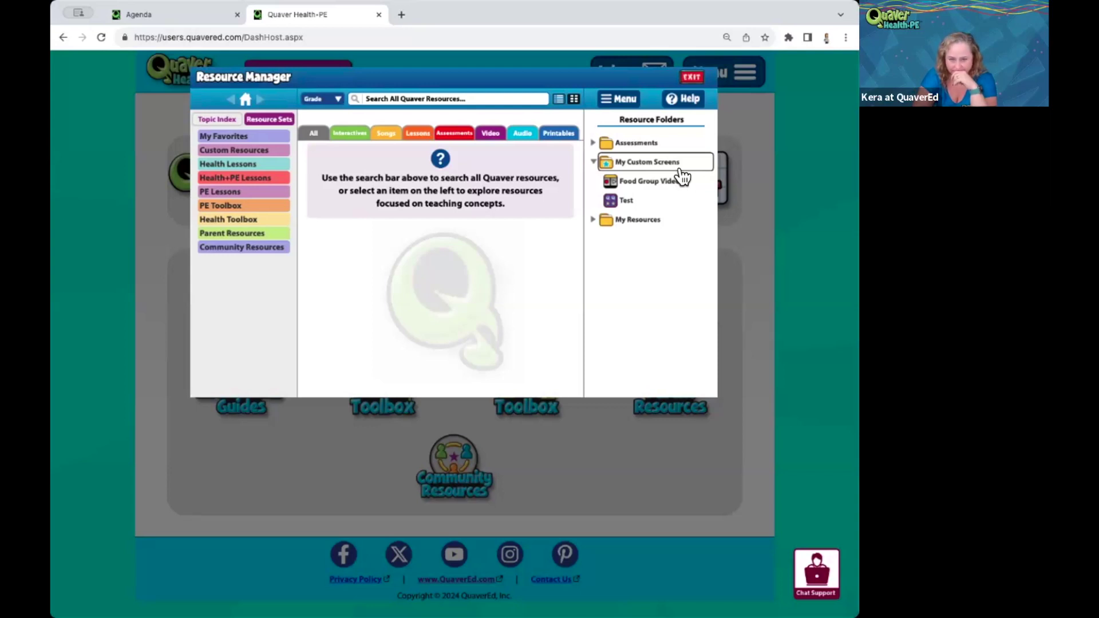
click(630, 203)
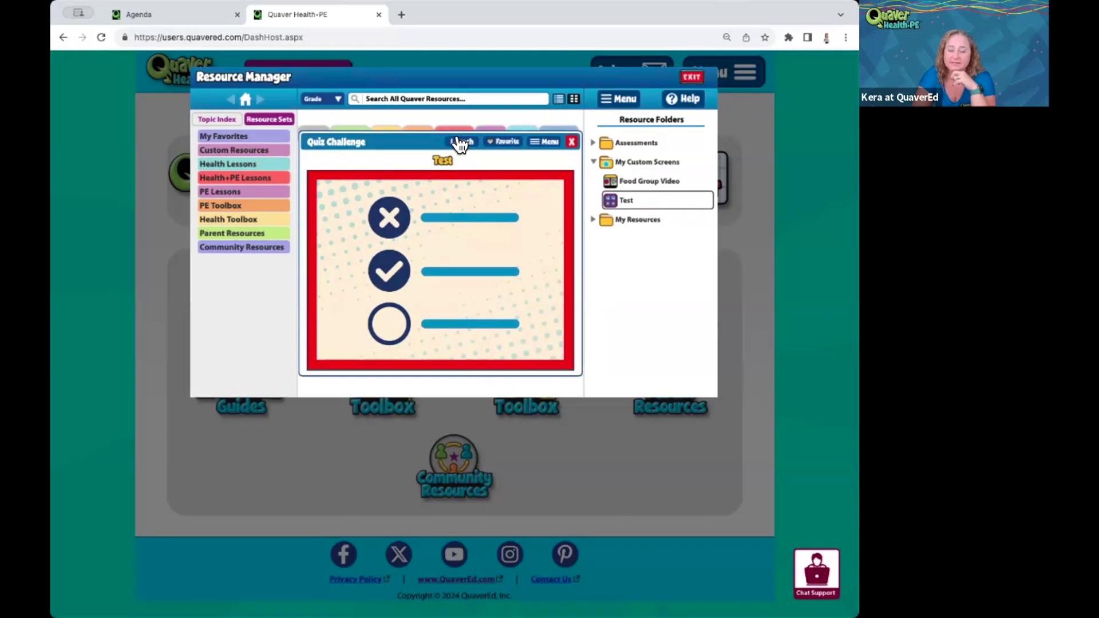
click(460, 142)
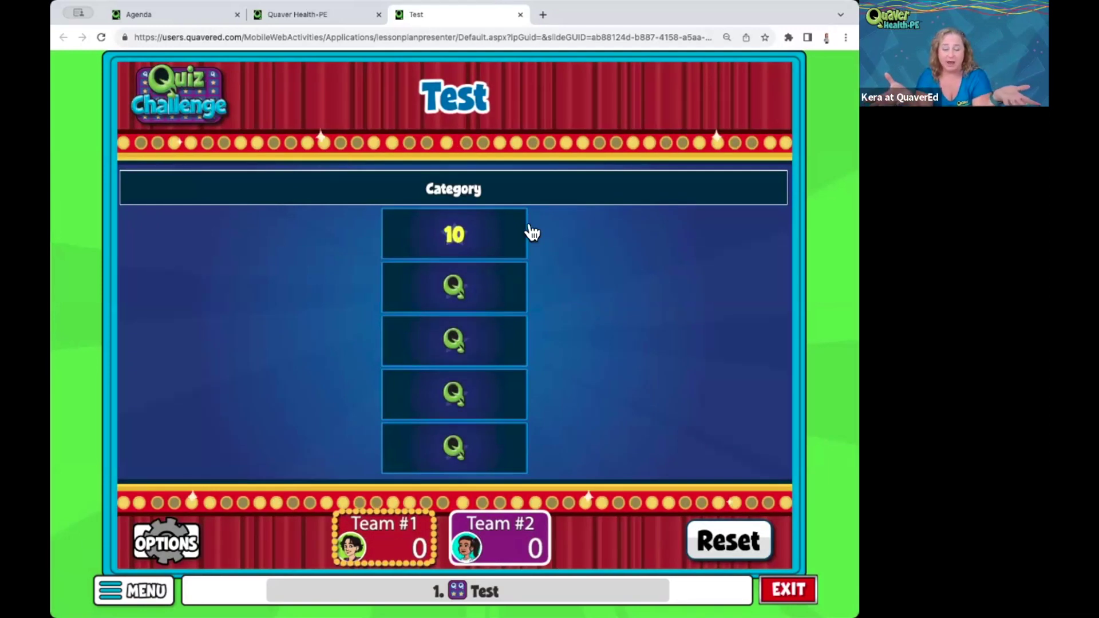
click(491, 236)
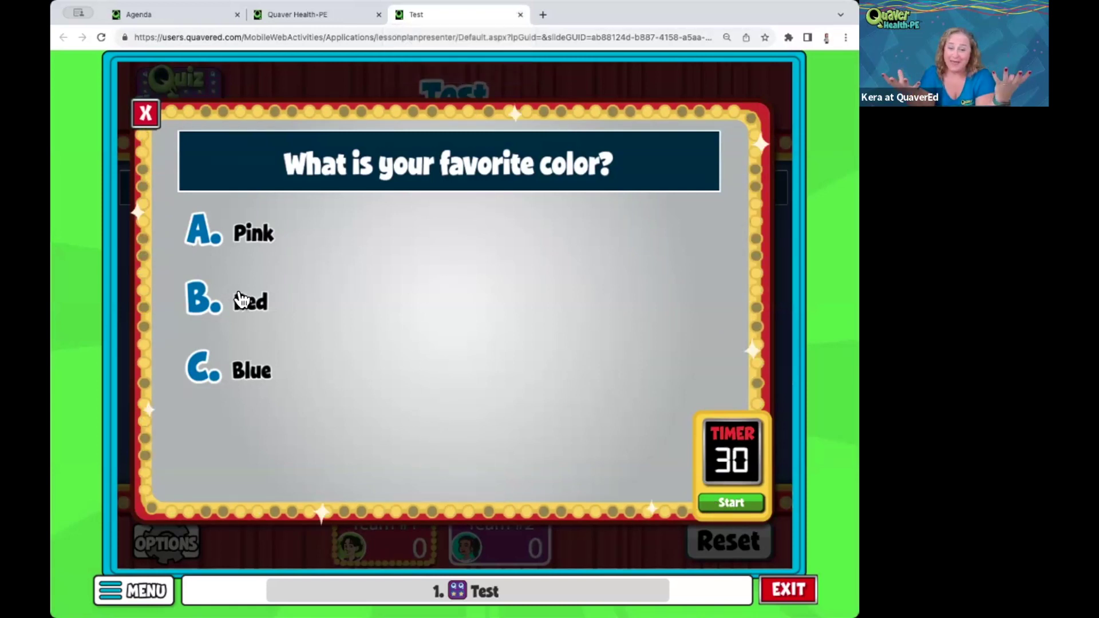
Step: Close the launched Test quiz and the Resource Manager
click(521, 15)
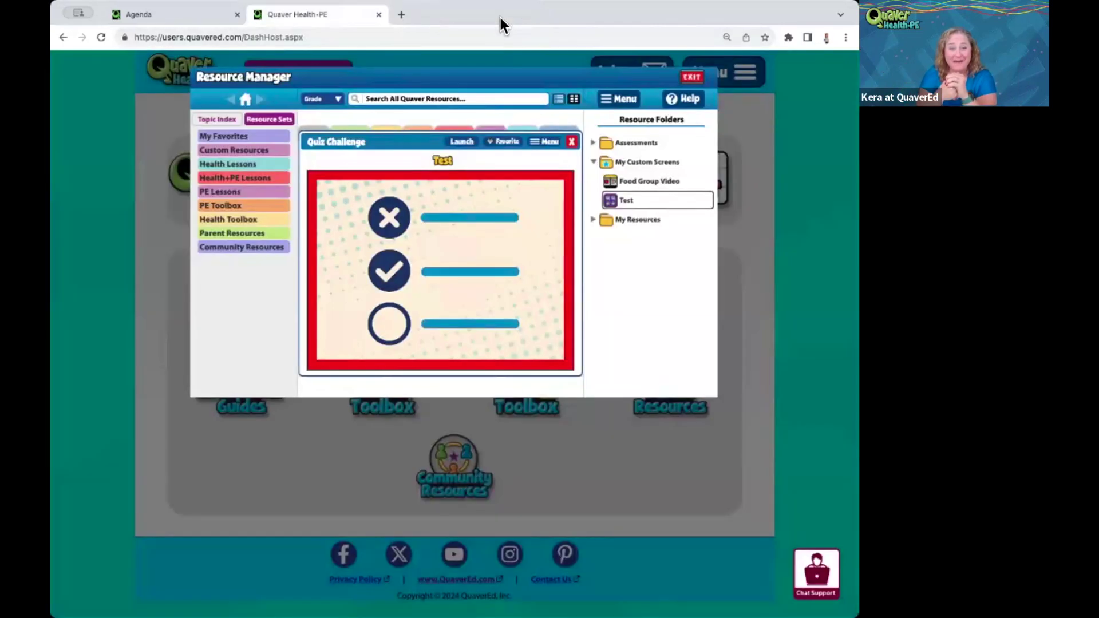
click(689, 77)
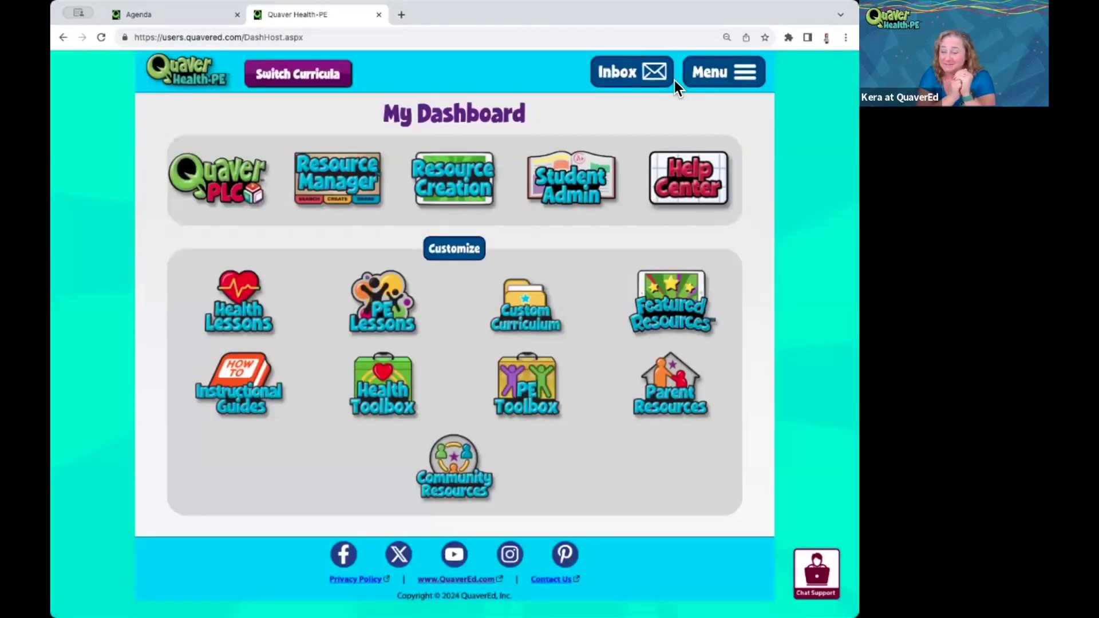